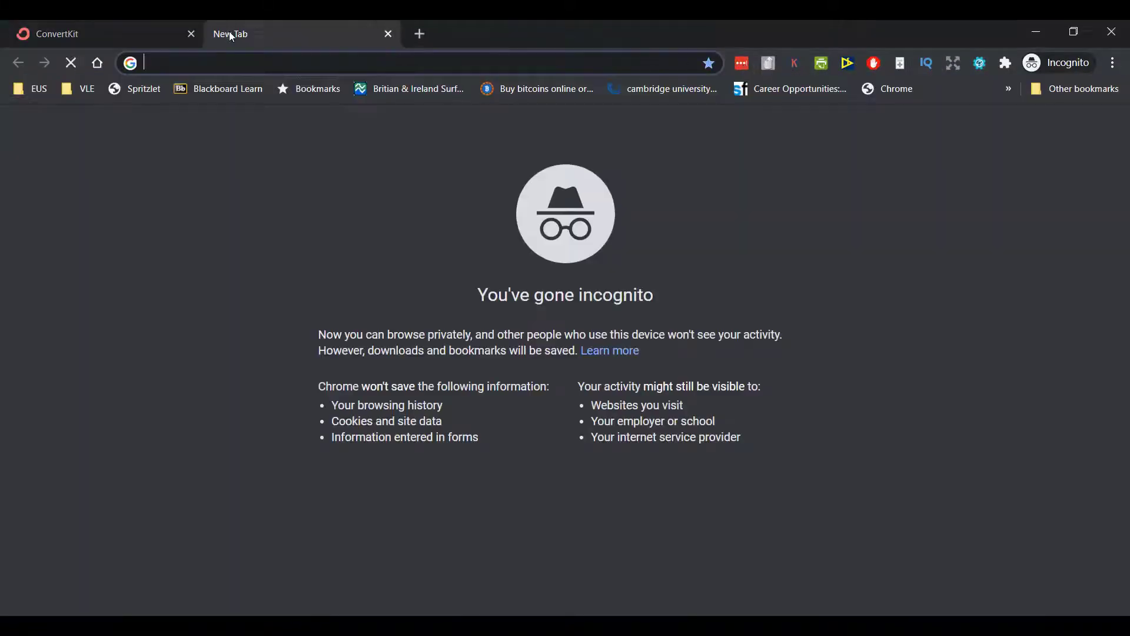
Go to surflearner.com/wp-admin and open the Plugins > Add New page
{"action": "type", "text": "surflearner.com"}
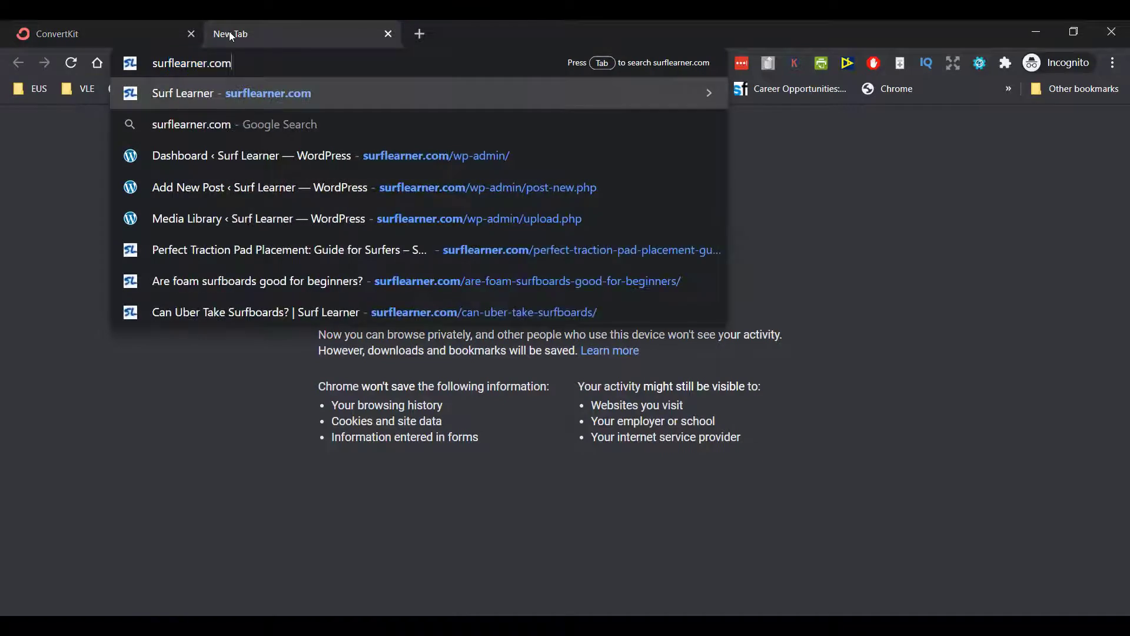
{"action": "type", "text": "/wp-"}
{"action": "key", "text": "Return"}
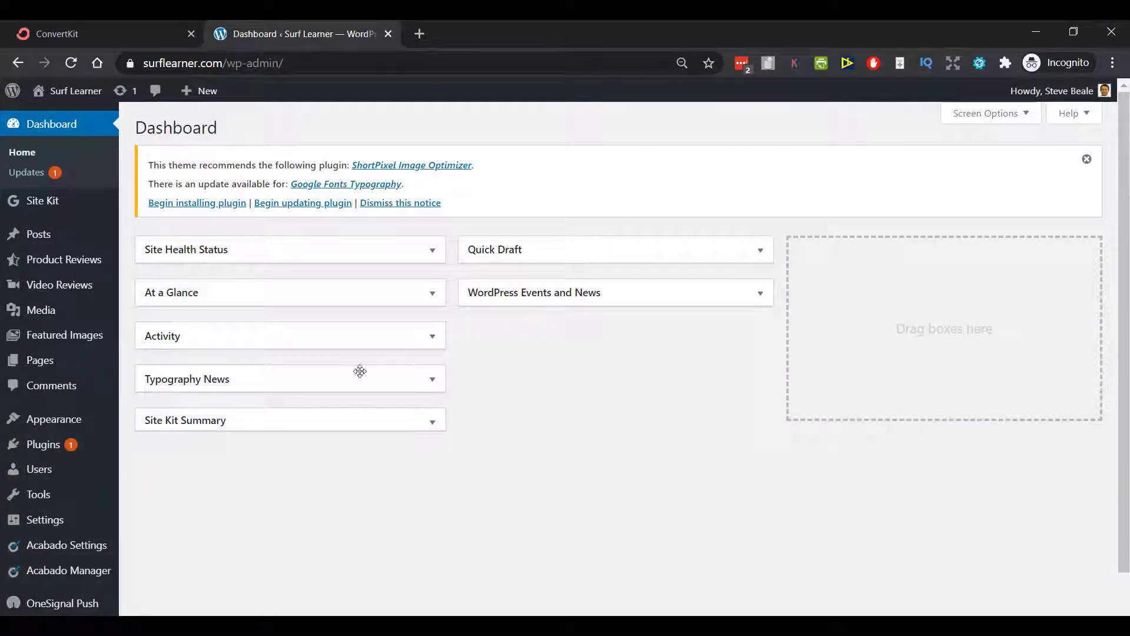
{"action": "mouse_move", "coordinate": [30, 450]}
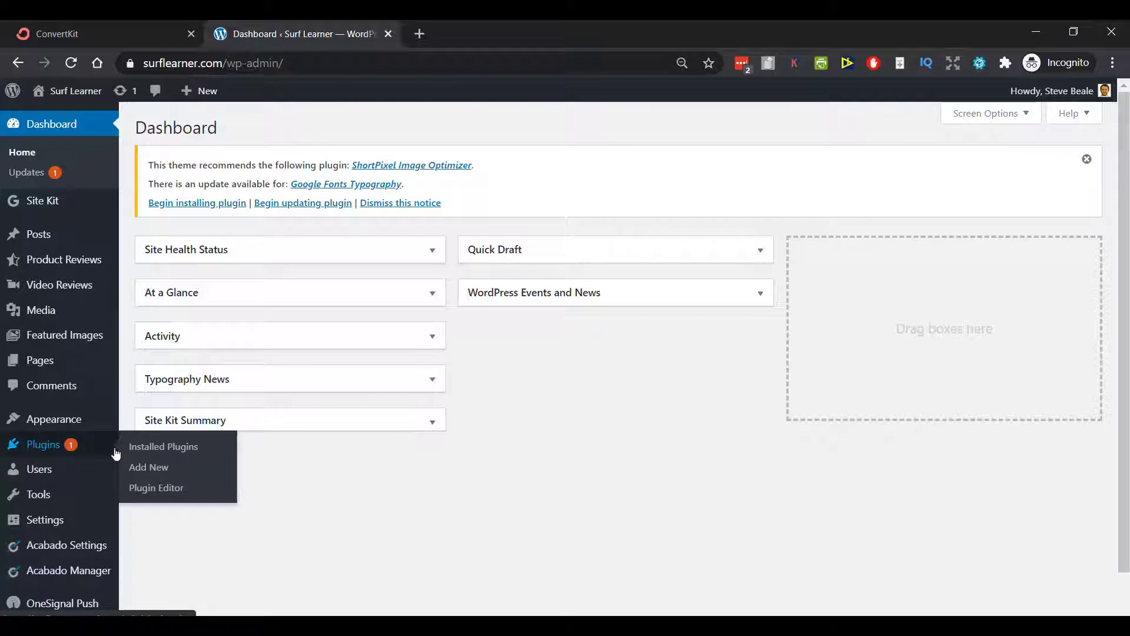
{"action": "left_click", "coordinate": [154, 468]}
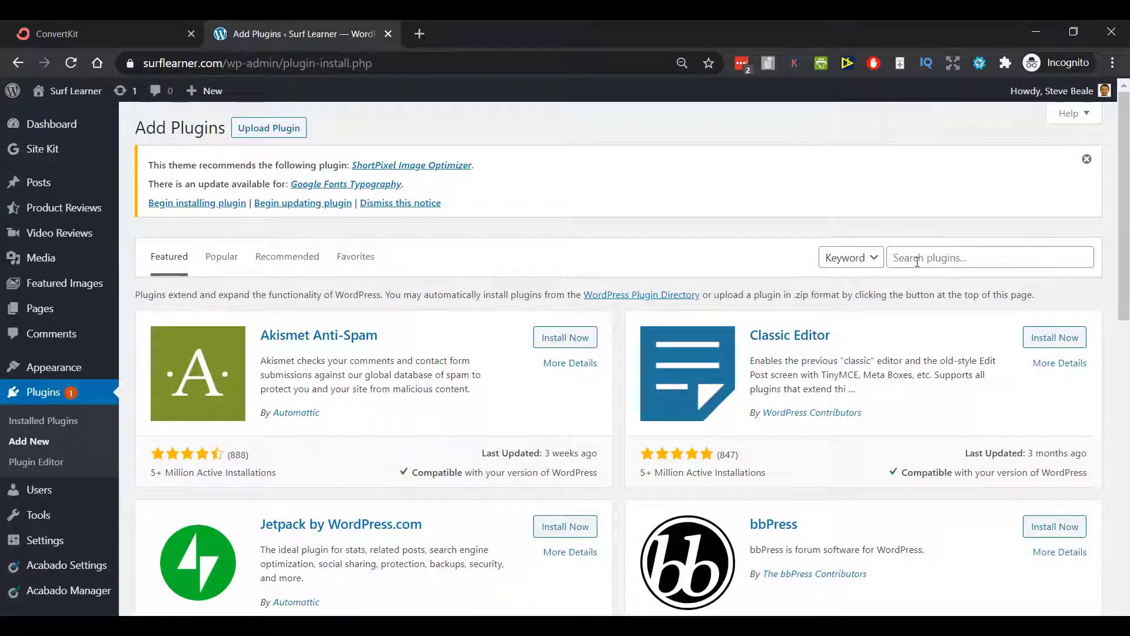
Search the plugin directory for 'convertkit', then install and activate the ConvertKit plugin
{"action": "left_click", "coordinate": [917, 261]}
{"action": "type", "text": "convertkit"}
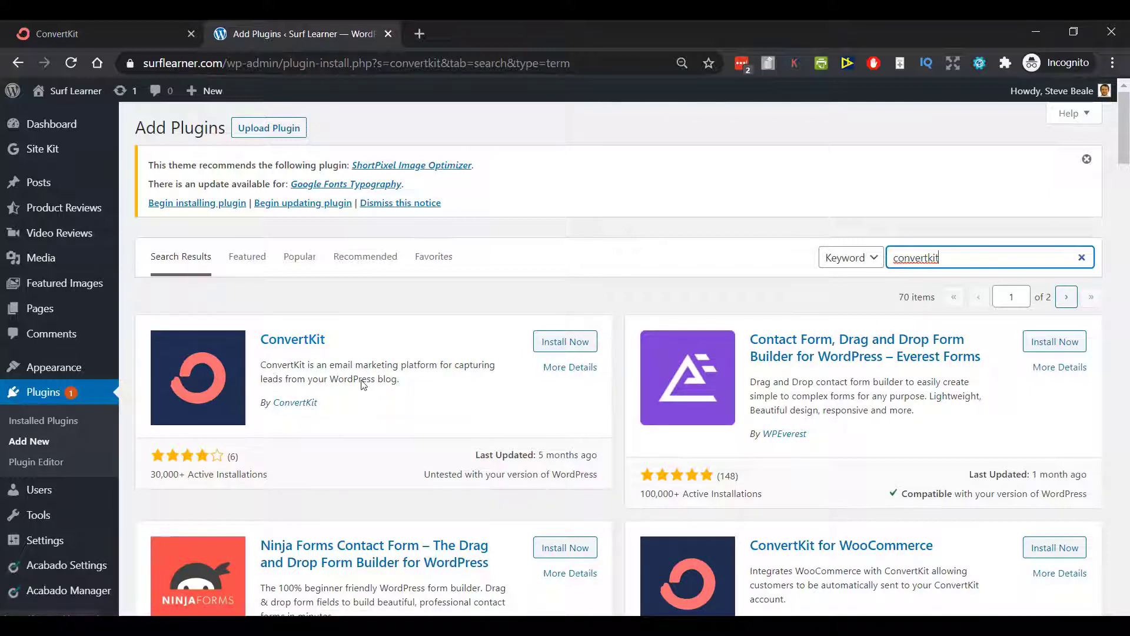
{"action": "left_click", "coordinate": [567, 342]}
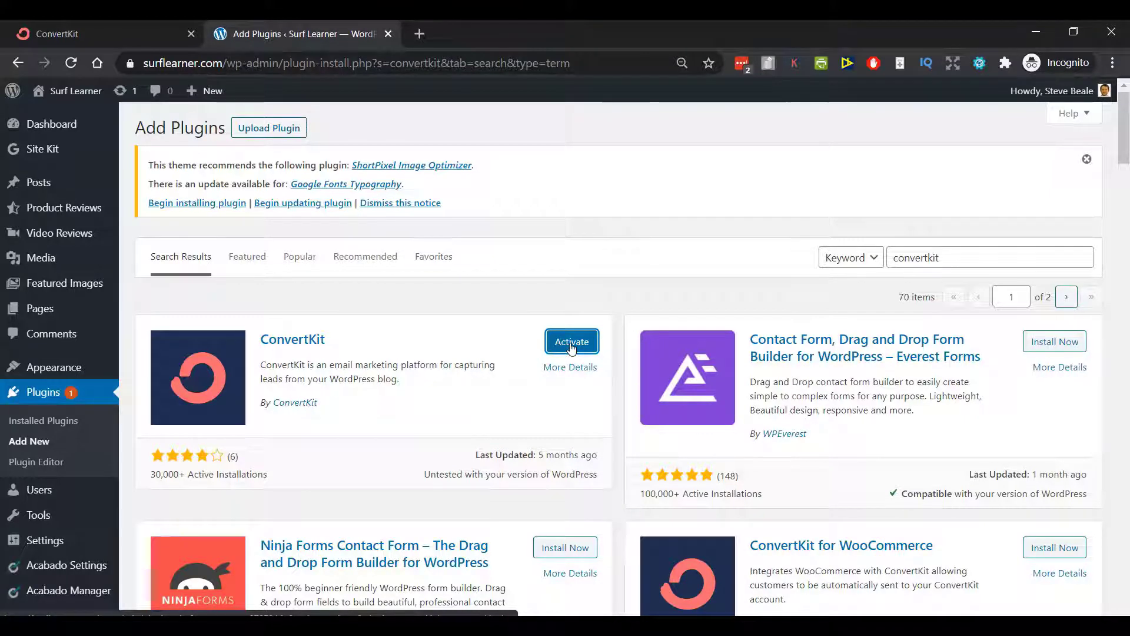
{"action": "left_click", "coordinate": [571, 348]}
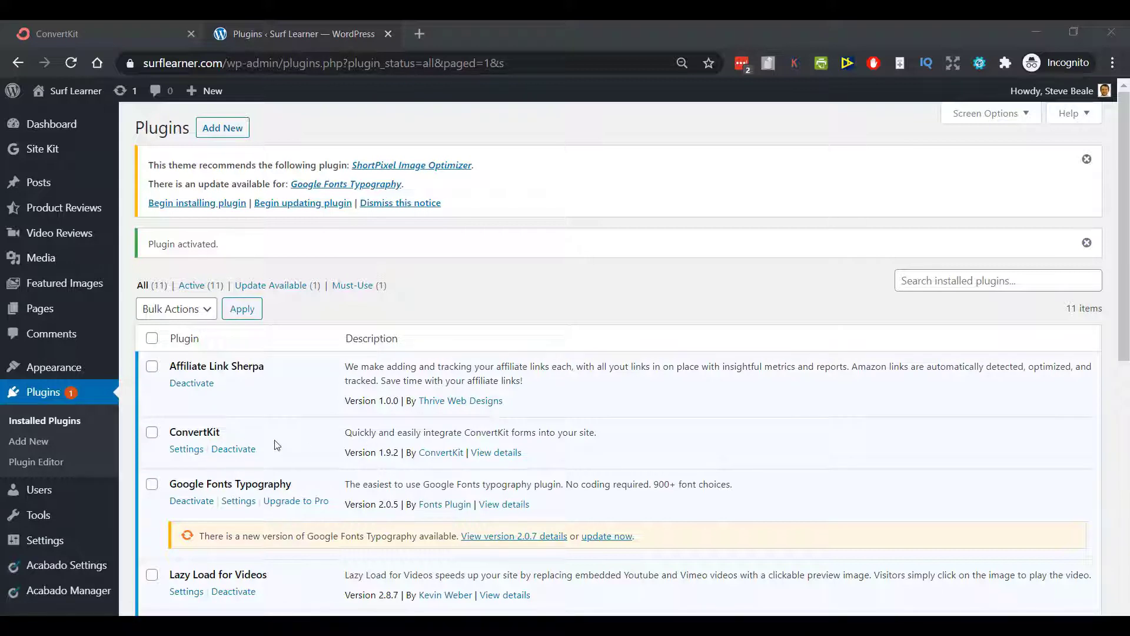
From the ConvertKit plugin settings, open the 'Get your ConvertKit API Key' link in a new tab
{"action": "left_click", "coordinate": [179, 449]}
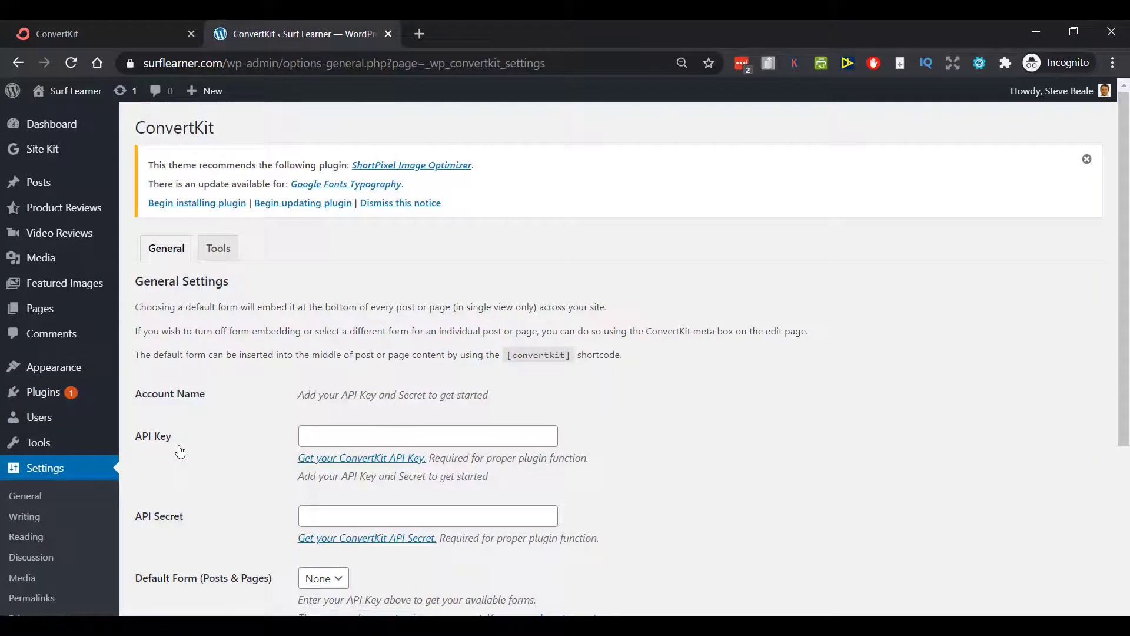
{"action": "scroll", "coordinate": [303, 412], "scroll_direction": "down", "scroll_amount": 1}
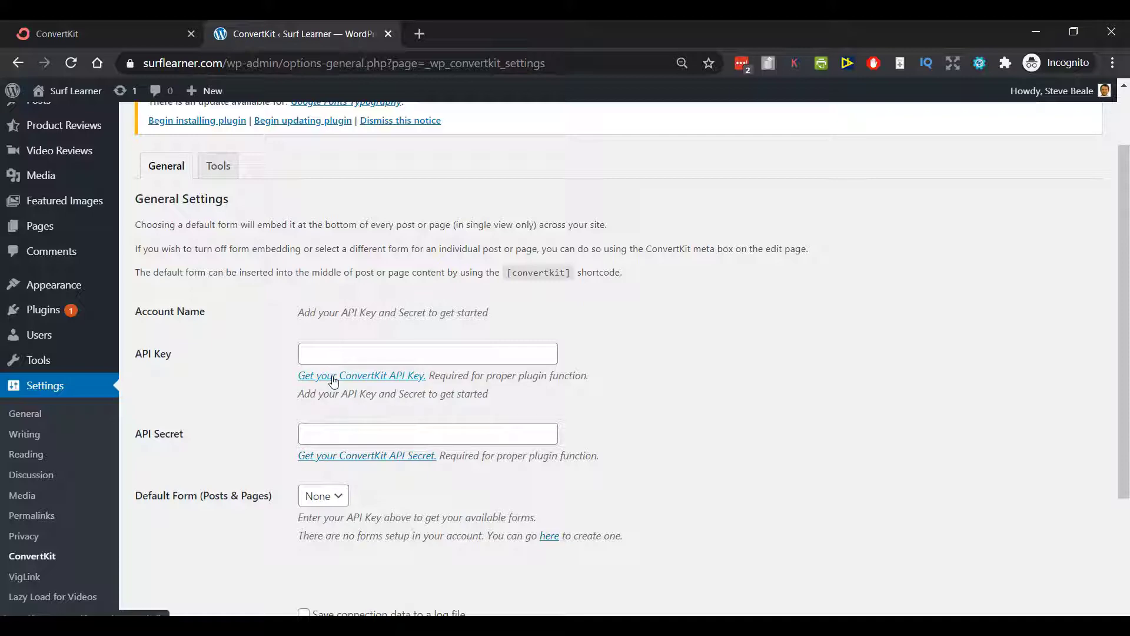
{"action": "left_click", "coordinate": [333, 381]}
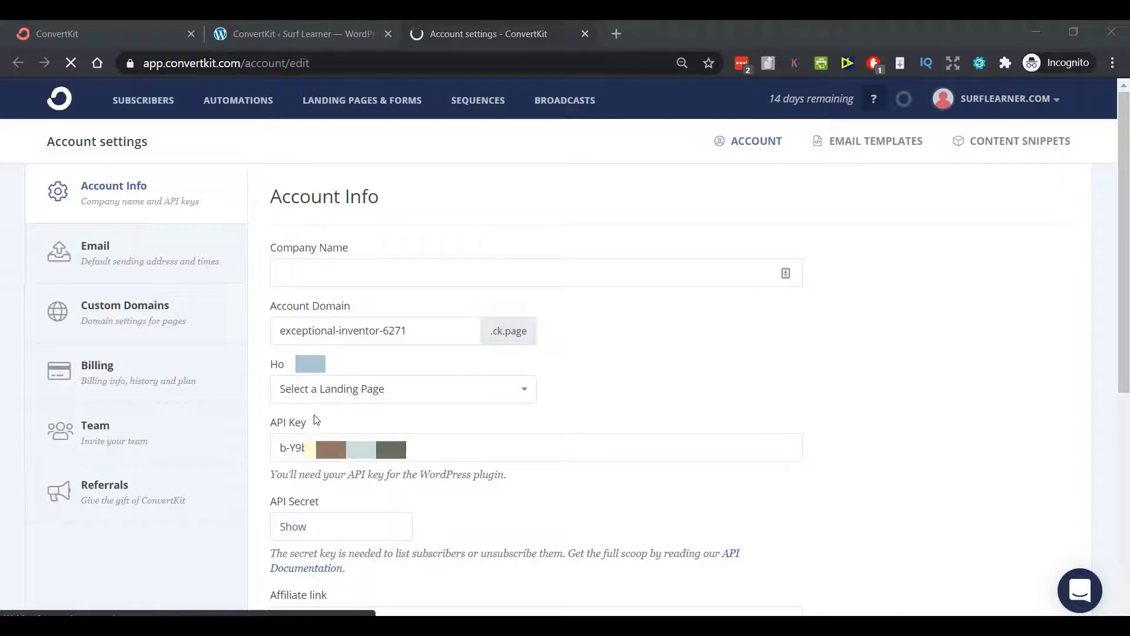
Copy the API key from ConvertKit Account Info into the WordPress plugin's API Key field
{"action": "scroll", "coordinate": [321, 419], "scroll_direction": "down", "scroll_amount": 2}
{"action": "left_click", "coordinate": [330, 365]}
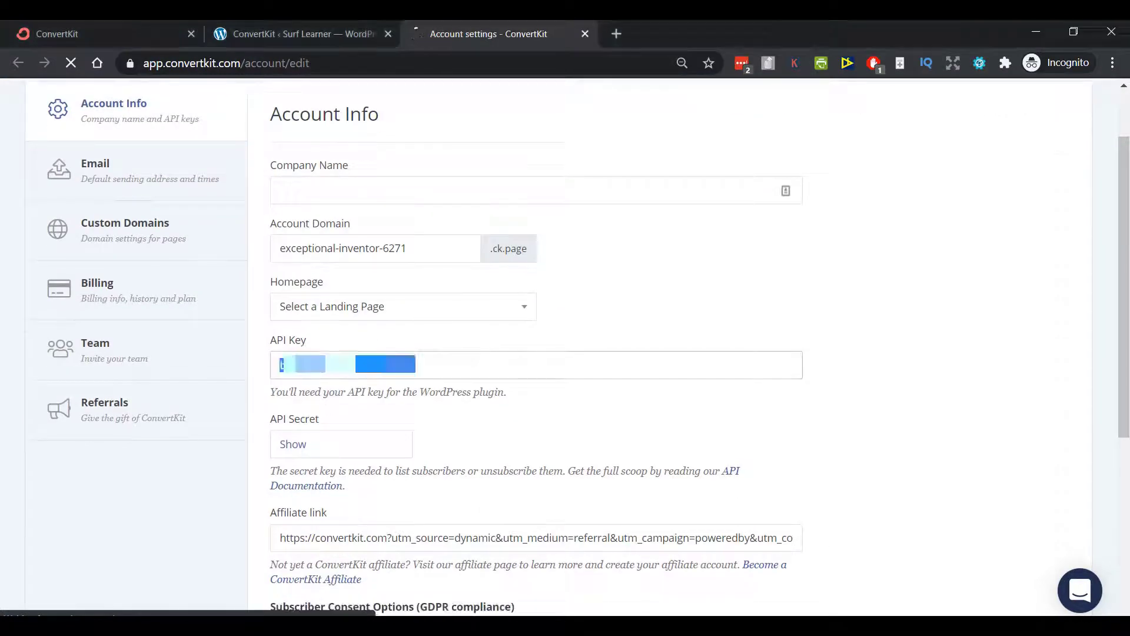
{"action": "right_click", "coordinate": [356, 365]}
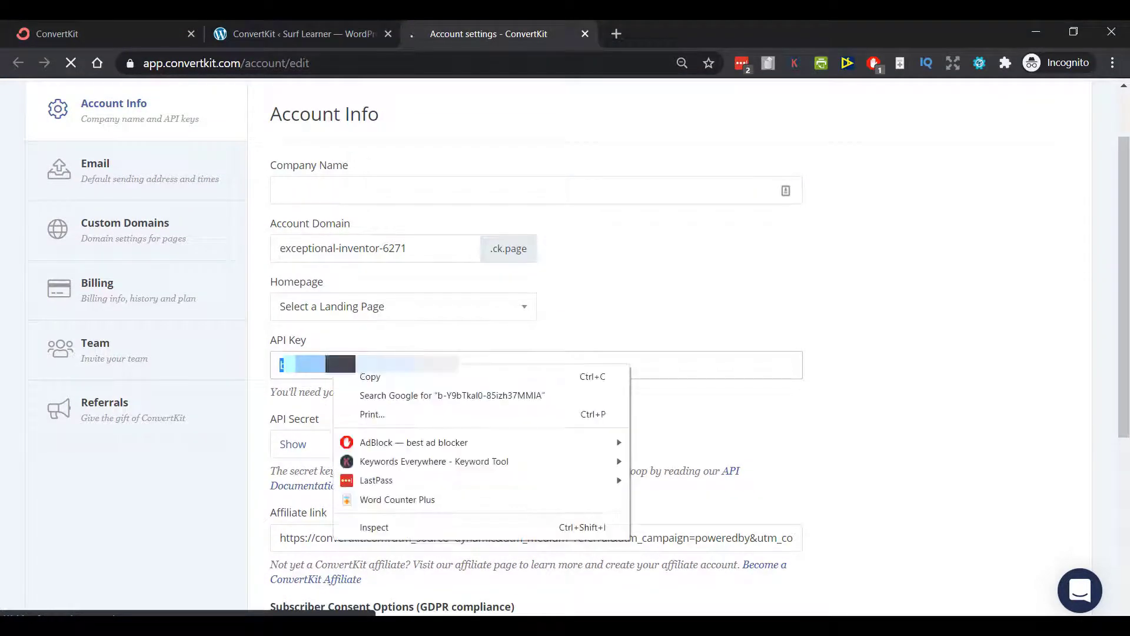
{"action": "left_click", "coordinate": [371, 377]}
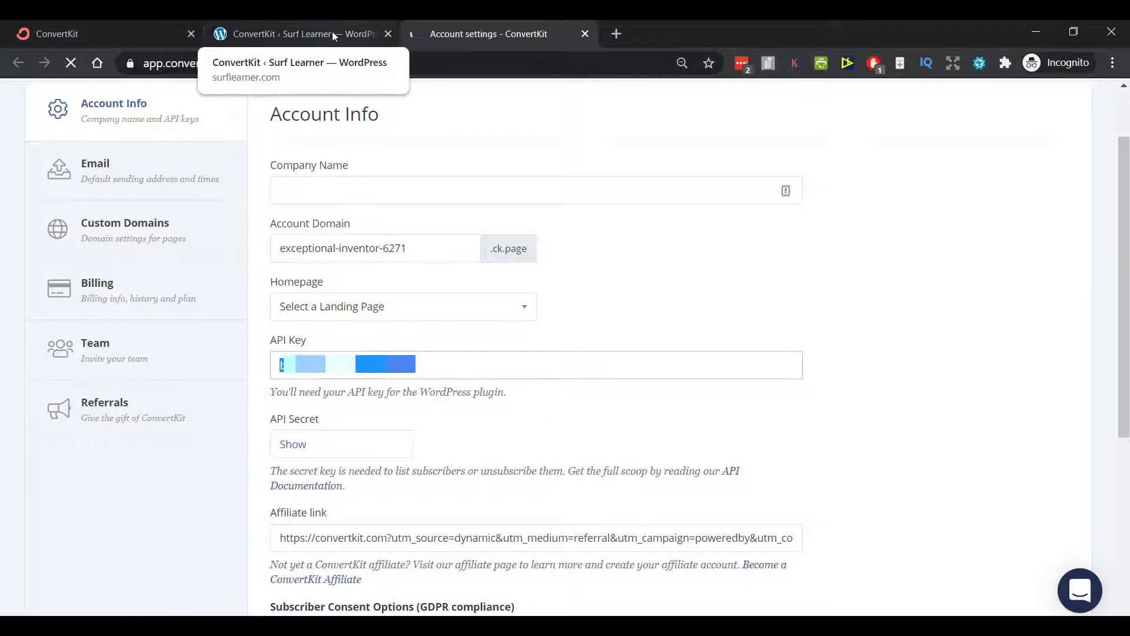
{"action": "left_click", "coordinate": [332, 31]}
{"action": "left_click", "coordinate": [375, 356]}
{"action": "right_click", "coordinate": [375, 355]}
{"action": "left_click", "coordinate": [428, 162]}
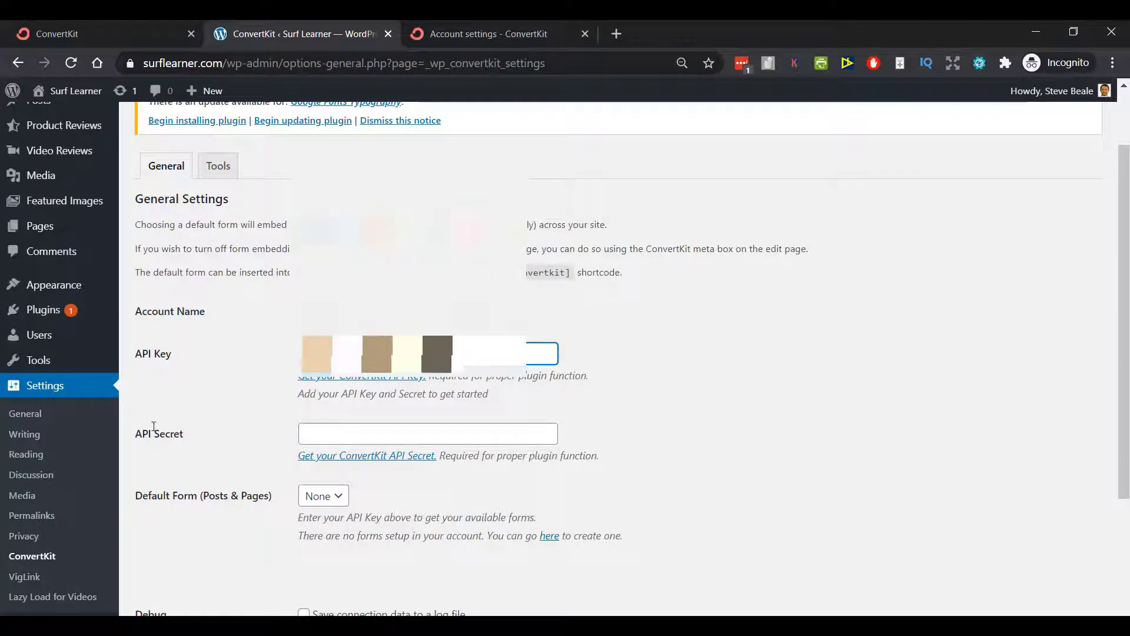
Copy the API secret from ConvertKit into the WordPress plugin's API Secret field
{"action": "left_click", "coordinate": [489, 34]}
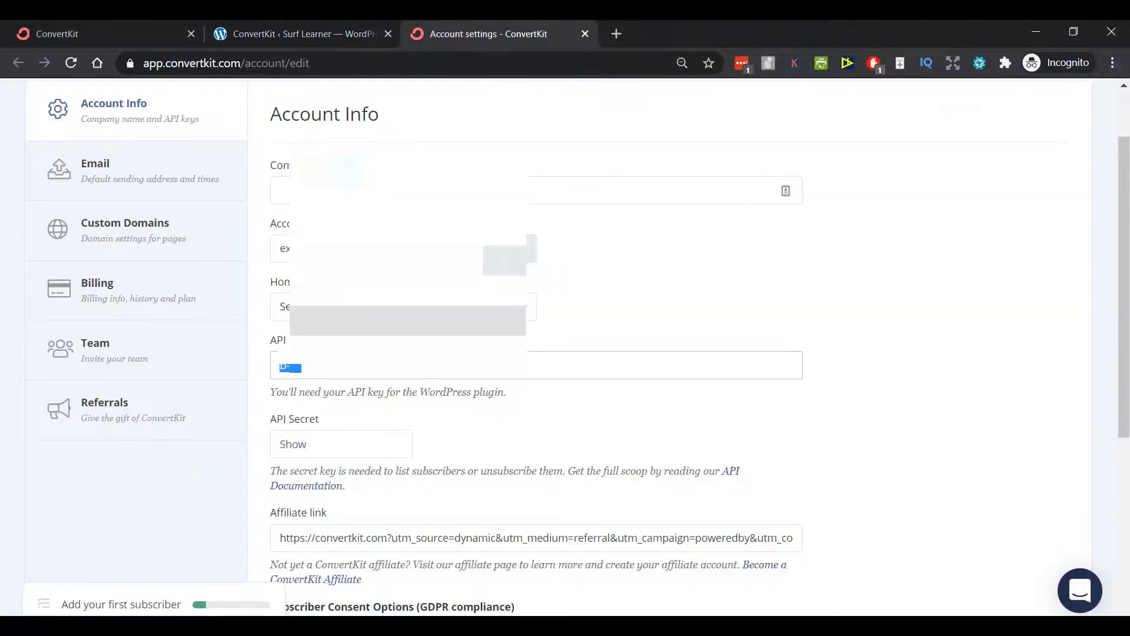
{"action": "scroll", "coordinate": [565, 348], "scroll_direction": "down", "scroll_amount": 1}
{"action": "scroll", "coordinate": [565, 348], "scroll_direction": "down", "scroll_amount": 1}
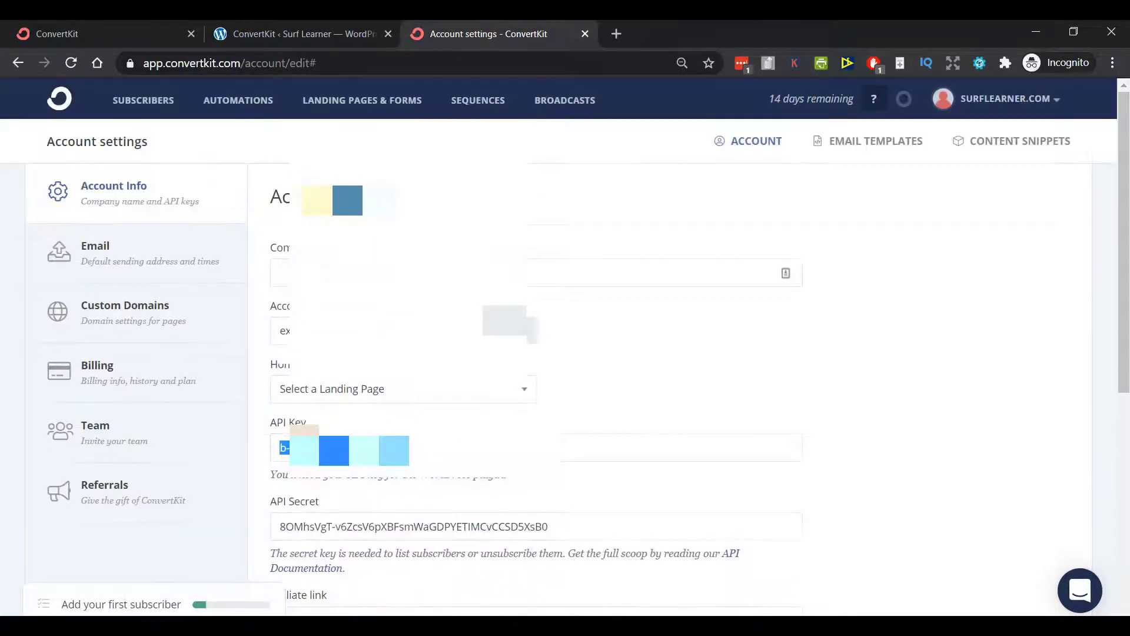
{"action": "scroll", "coordinate": [565, 348], "scroll_direction": "down", "scroll_amount": 3}
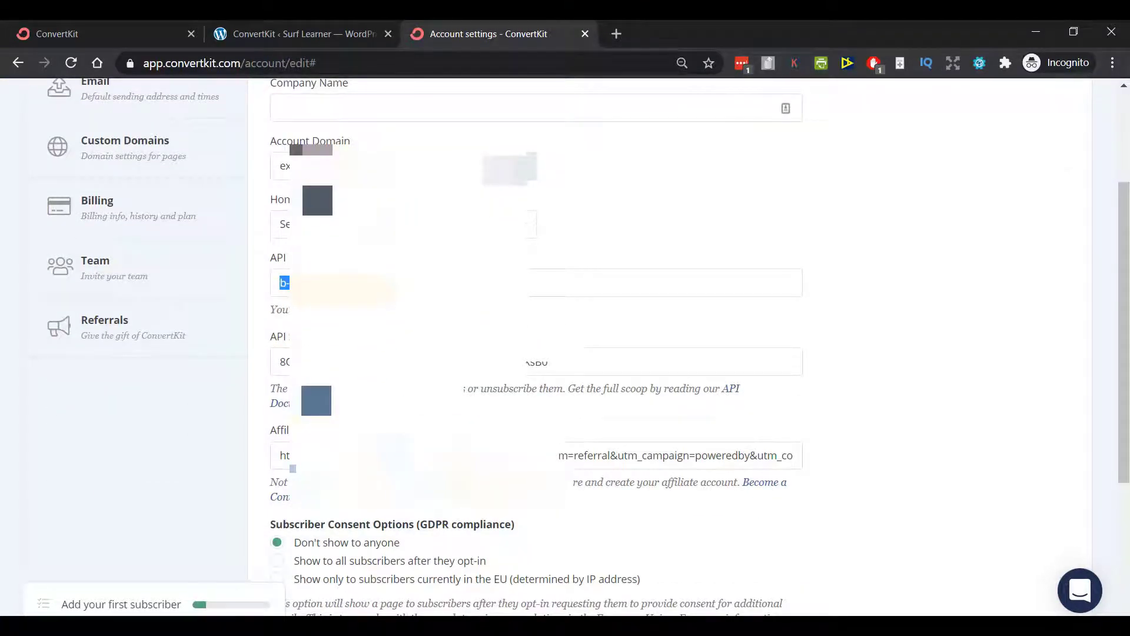
{"action": "left_click", "coordinate": [360, 361]}
{"action": "right_click", "coordinate": [360, 362]}
{"action": "left_click", "coordinate": [401, 409]}
{"action": "left_click", "coordinate": [314, 33]}
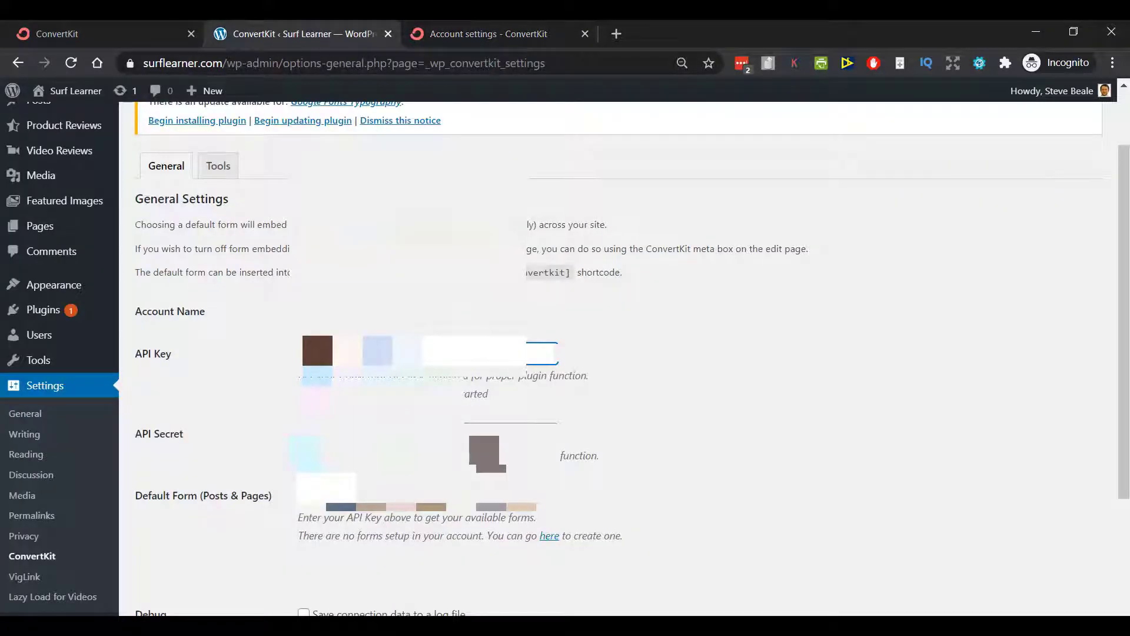
{"action": "right_click", "coordinate": [362, 430]}
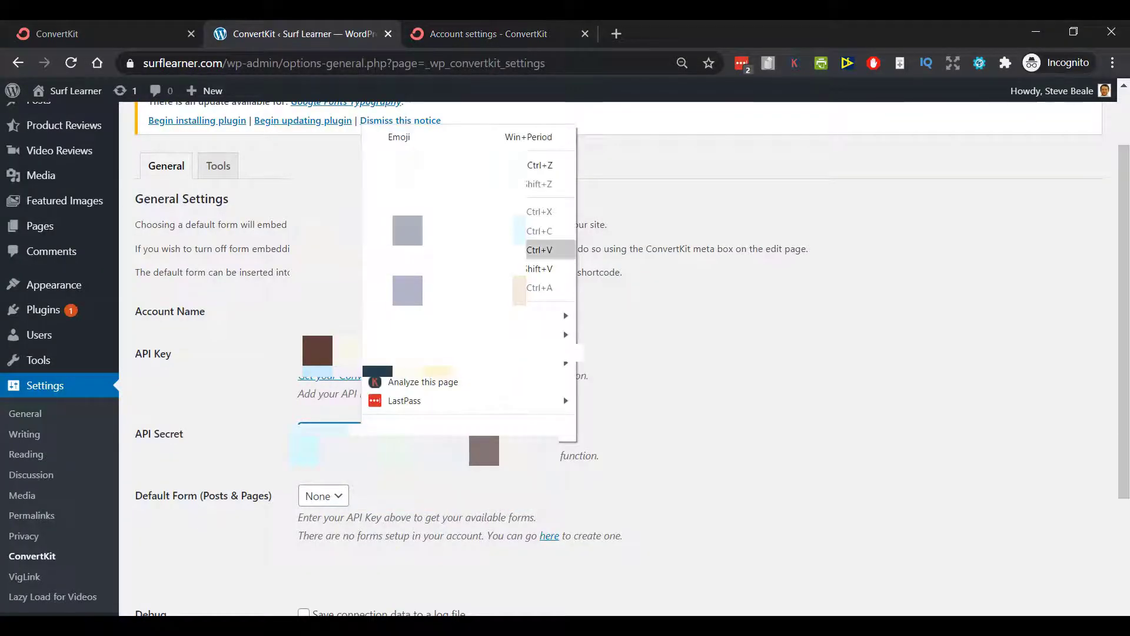
{"action": "left_click", "coordinate": [388, 253]}
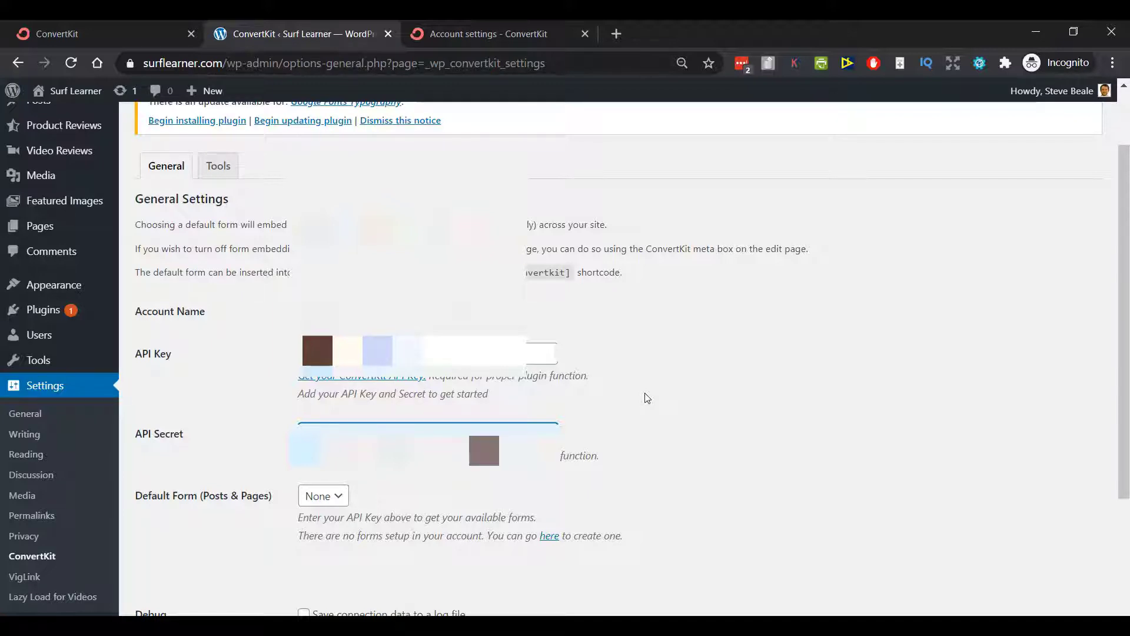
{"action": "scroll", "coordinate": [647, 398], "scroll_direction": "down", "scroll_amount": 3}
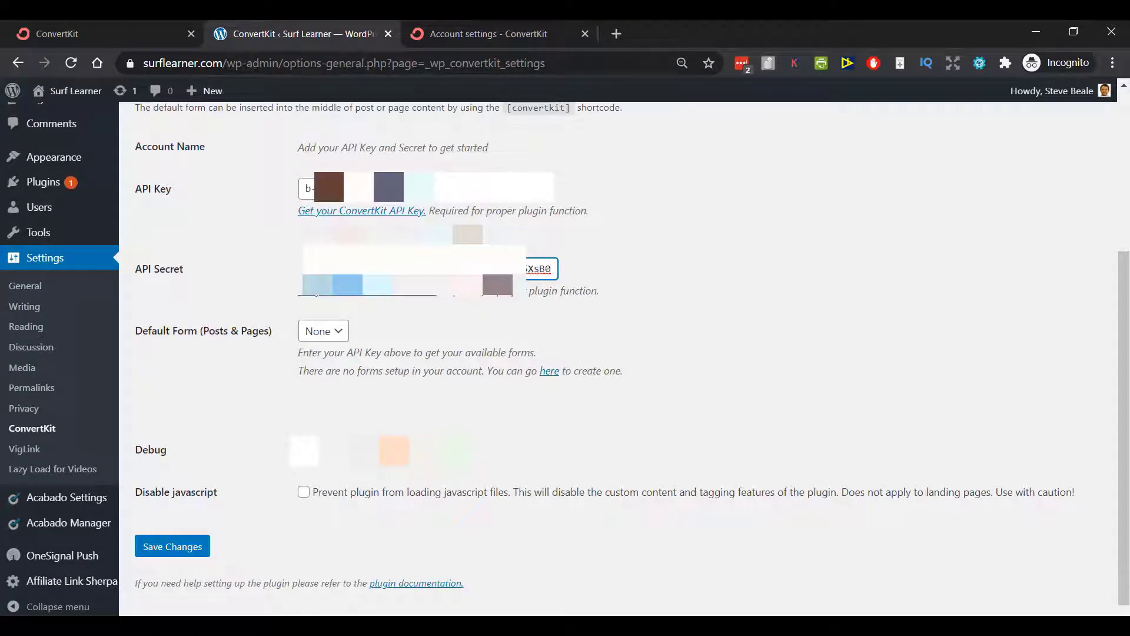
Save the ConvertKit settings page with the entered API key and secret
{"action": "scroll", "coordinate": [625, 353], "scroll_direction": "down", "scroll_amount": 1}
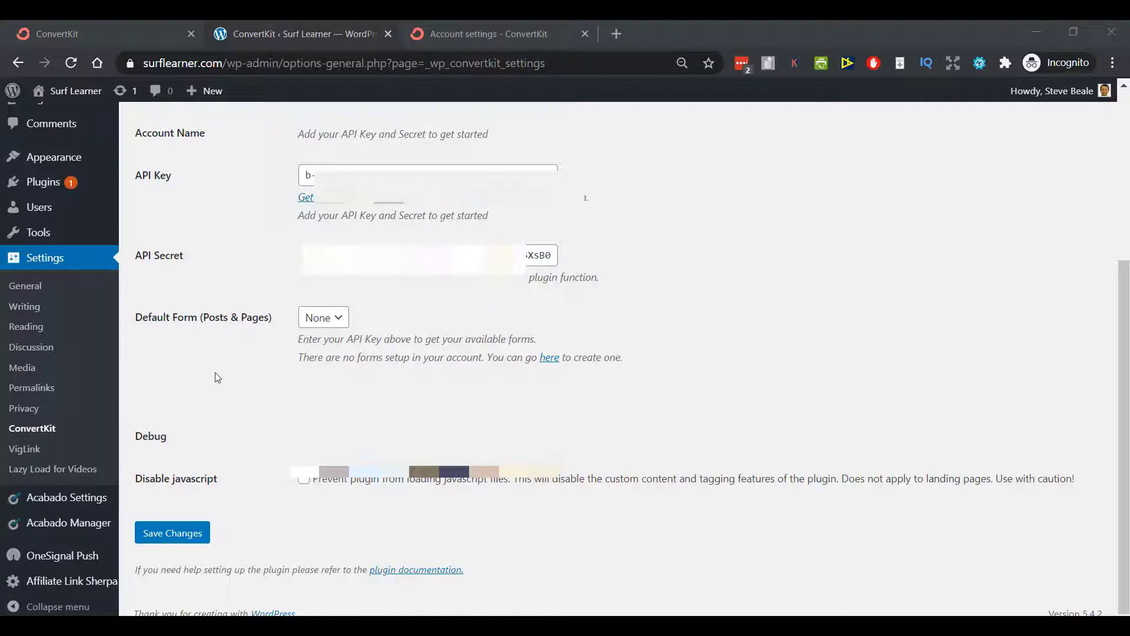
{"action": "left_click", "coordinate": [174, 534]}
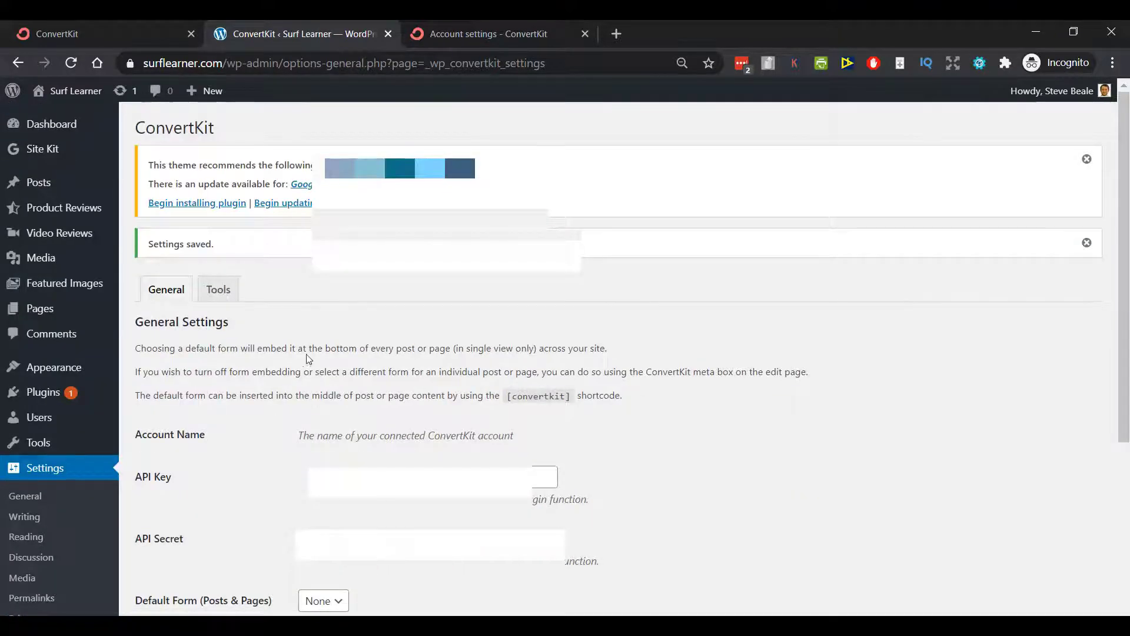
{"action": "scroll", "coordinate": [295, 333], "scroll_direction": "down", "scroll_amount": 3}
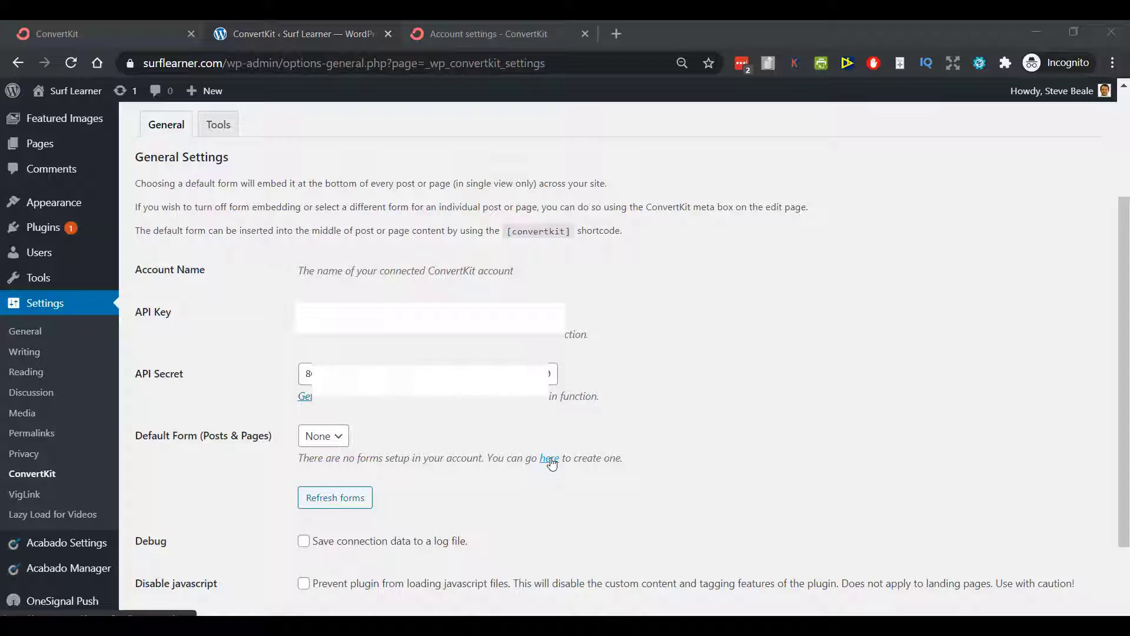
Create a new embeddable Modal form in ConvertKit using the Charlotte template
{"action": "left_click", "coordinate": [550, 459]}
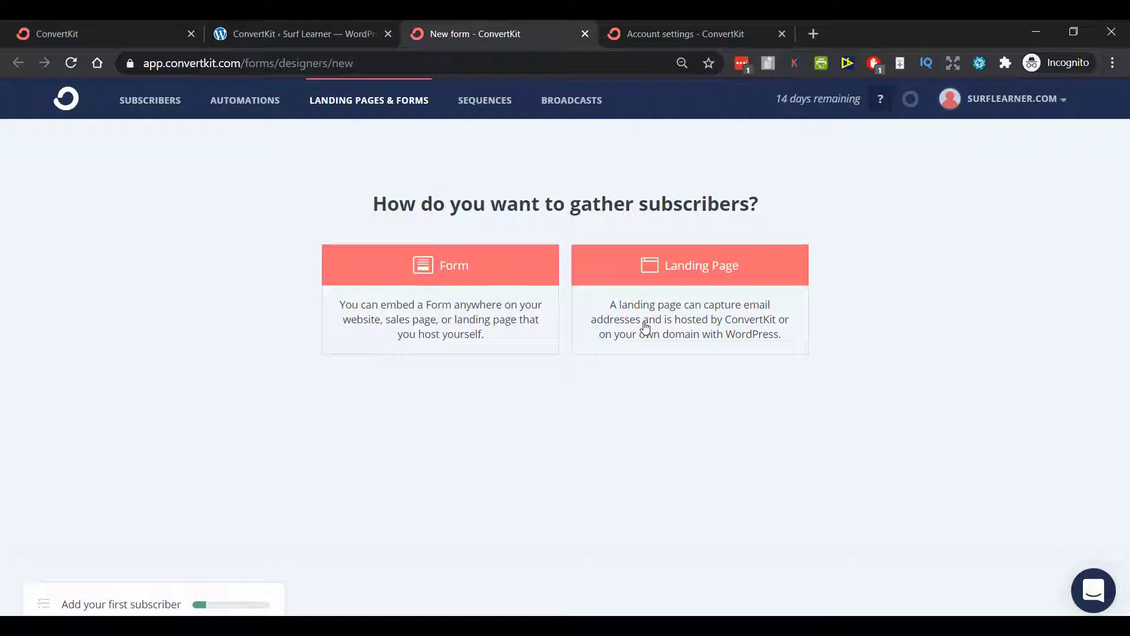
{"action": "left_click", "coordinate": [473, 323]}
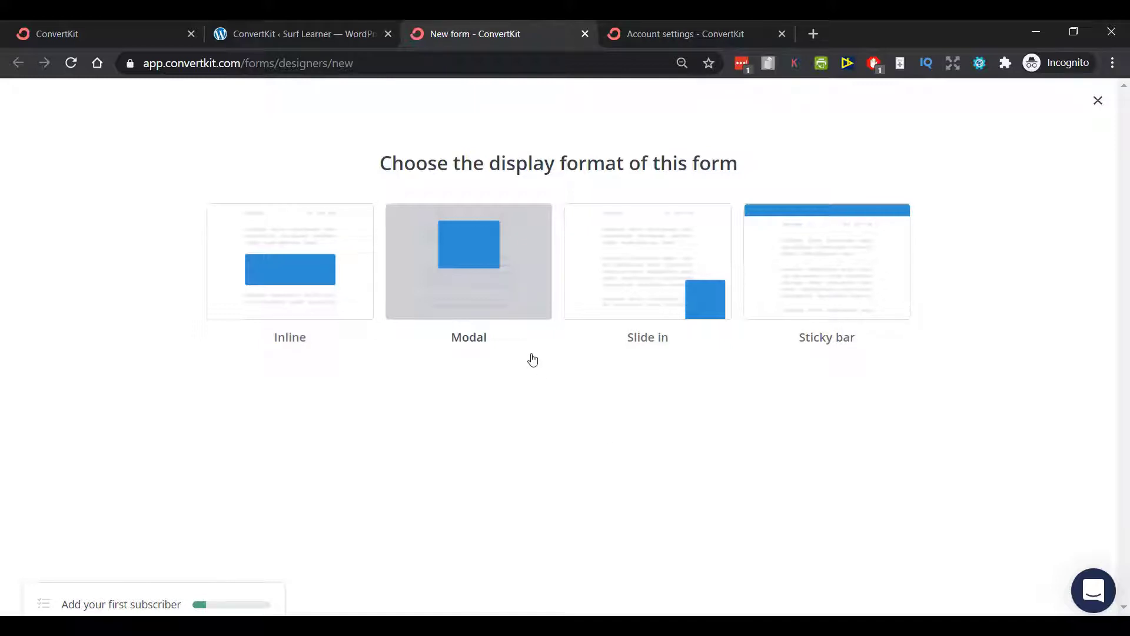
{"action": "left_click", "coordinate": [460, 254]}
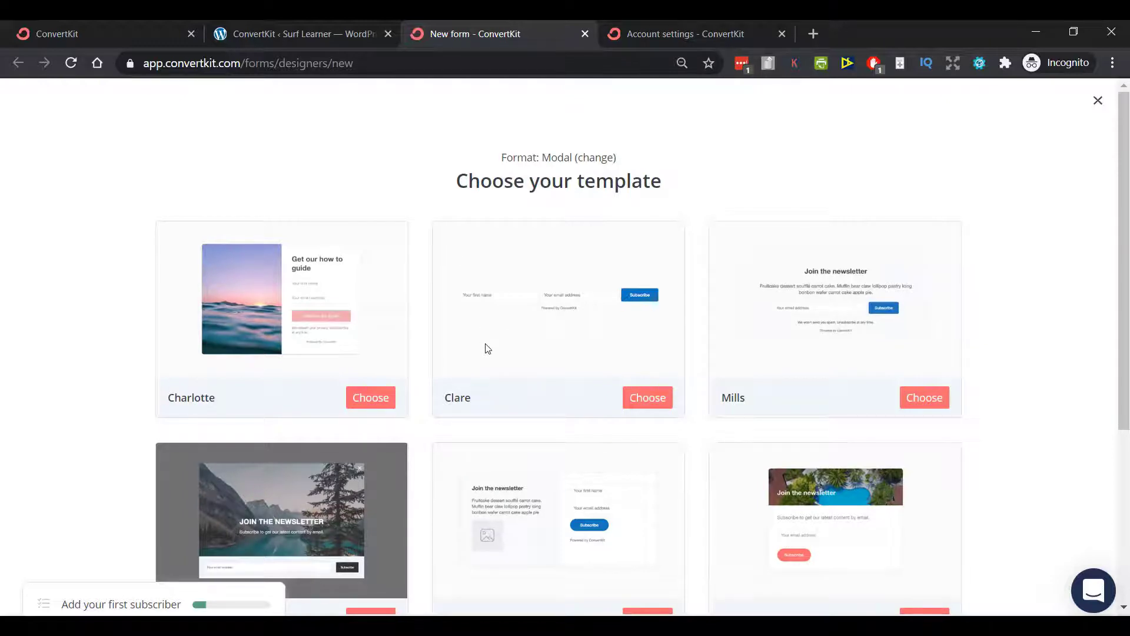
{"action": "left_click", "coordinate": [371, 404]}
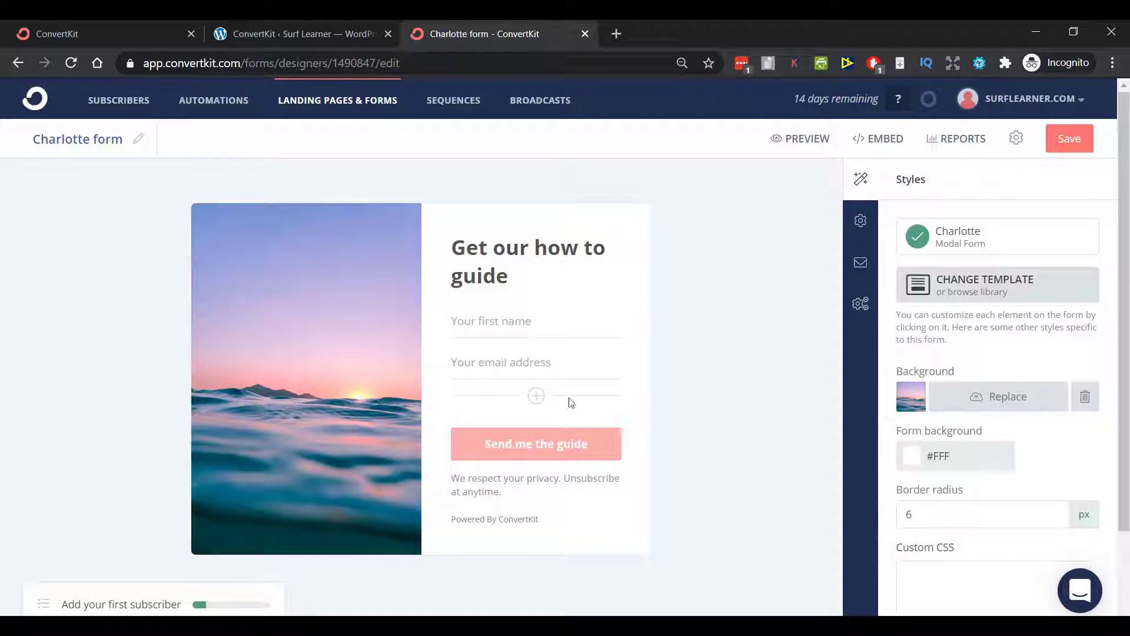
Replace the 'Charlotte form' title with 'Surf Learner Opt-in 1'
{"action": "double_click", "coordinate": [83, 147]}
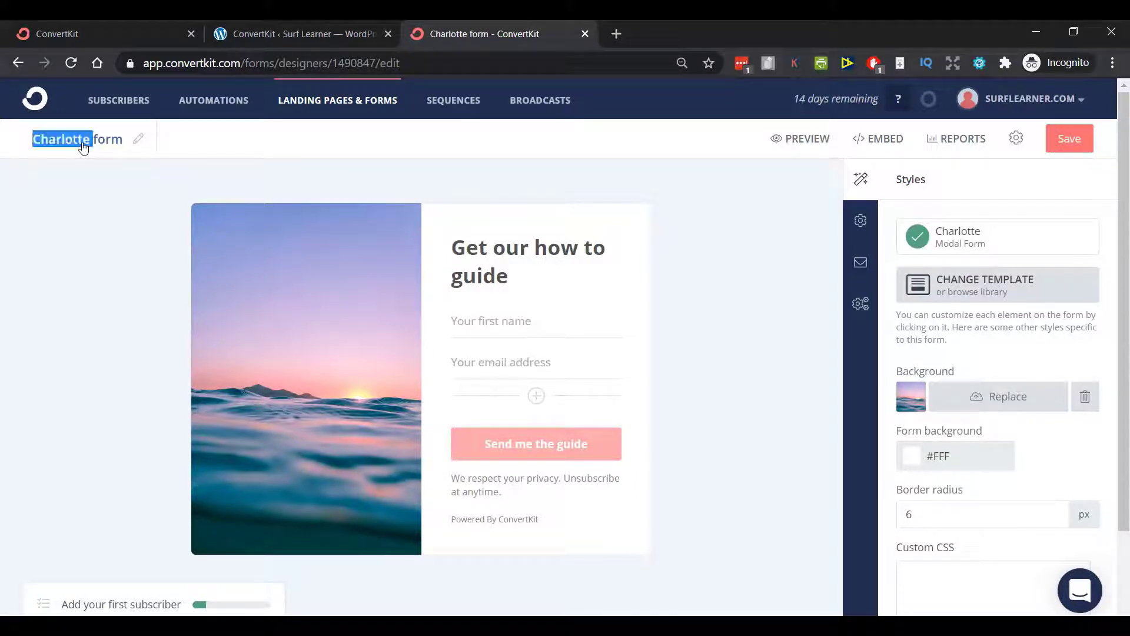
{"action": "left_click", "coordinate": [138, 147]}
{"action": "left_click_drag", "start_coordinate": [120, 142], "coordinate": [30, 142]}
{"action": "key", "text": "BackSpace"}
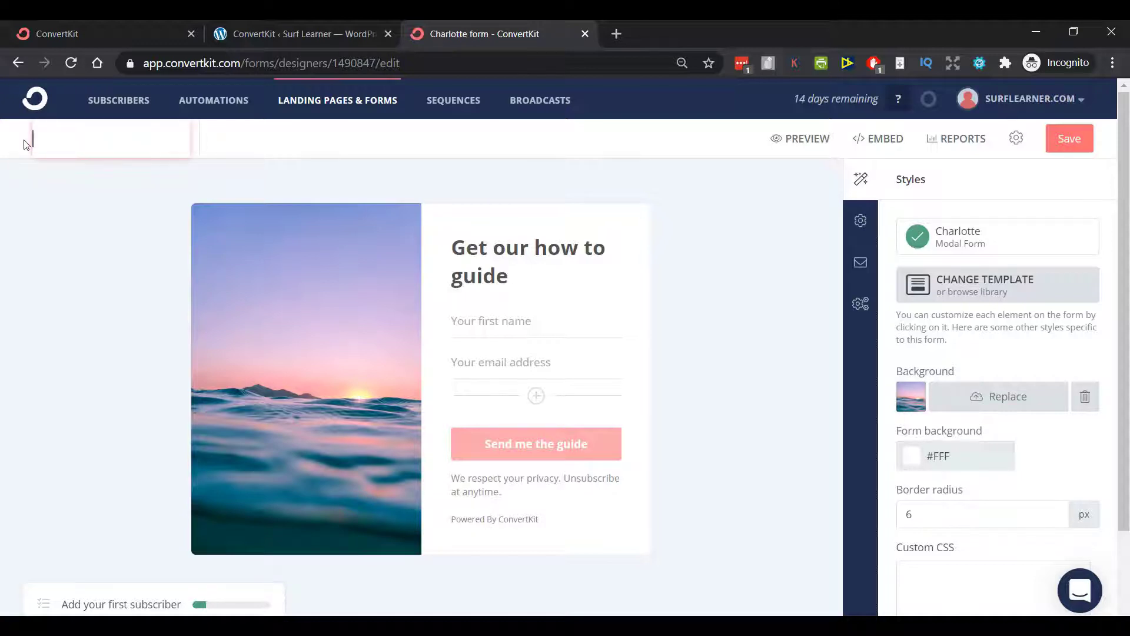
{"action": "type", "text": "Surf Learner Opt-in 1"}
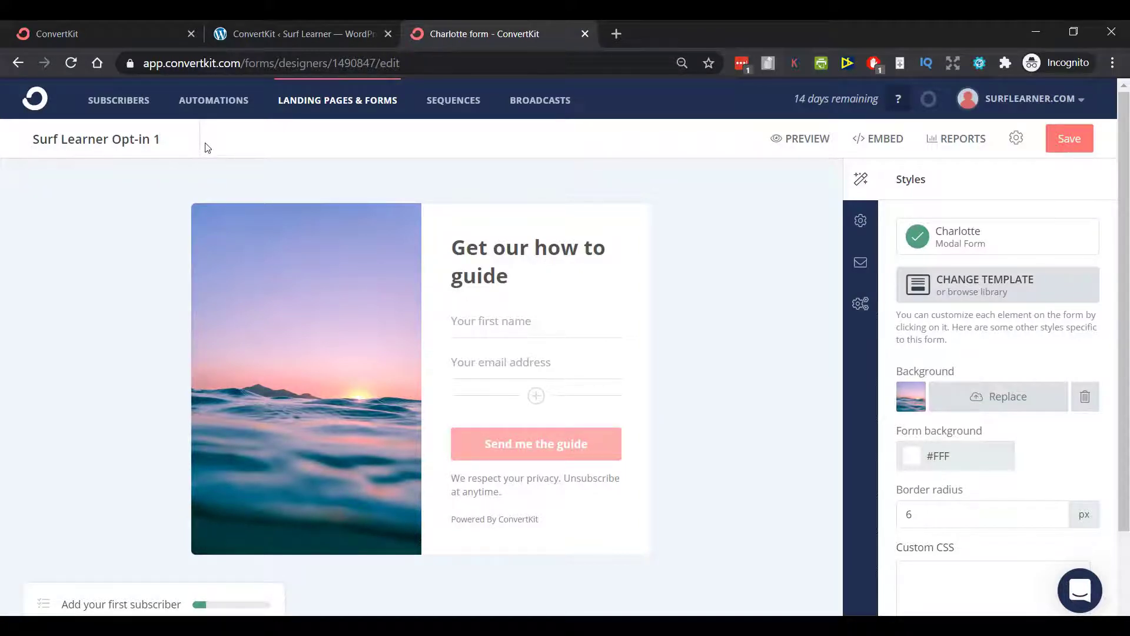
{"action": "left_click", "coordinate": [207, 147]}
Replace the form background with an Unsplash 'surfing' beach photo, then save the form
{"action": "left_click", "coordinate": [954, 405]}
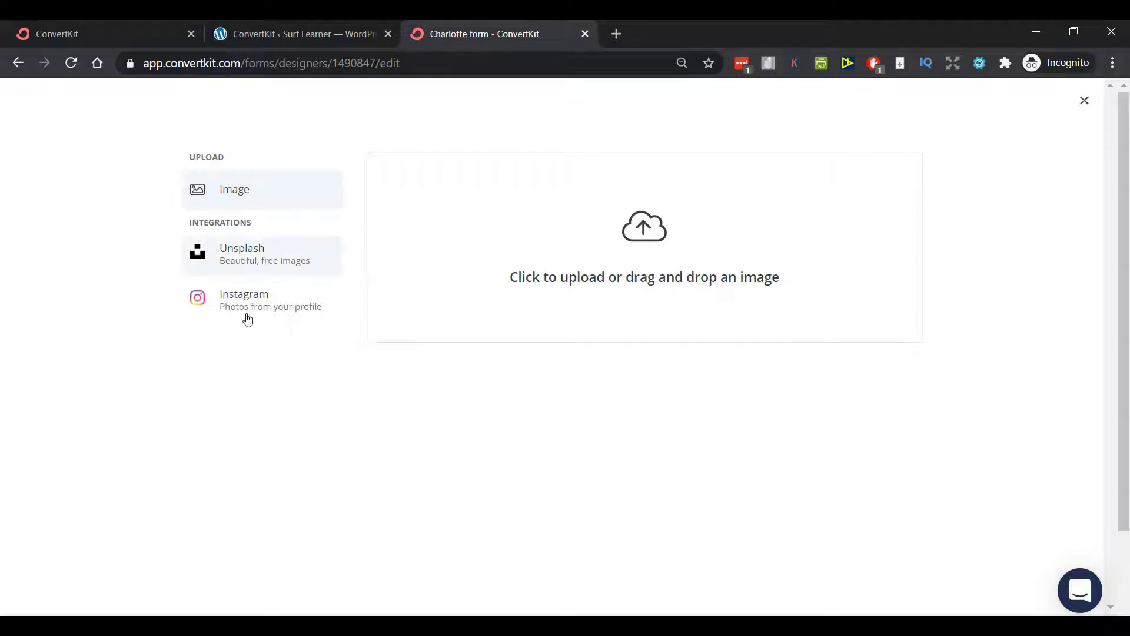
{"action": "left_click", "coordinate": [260, 265]}
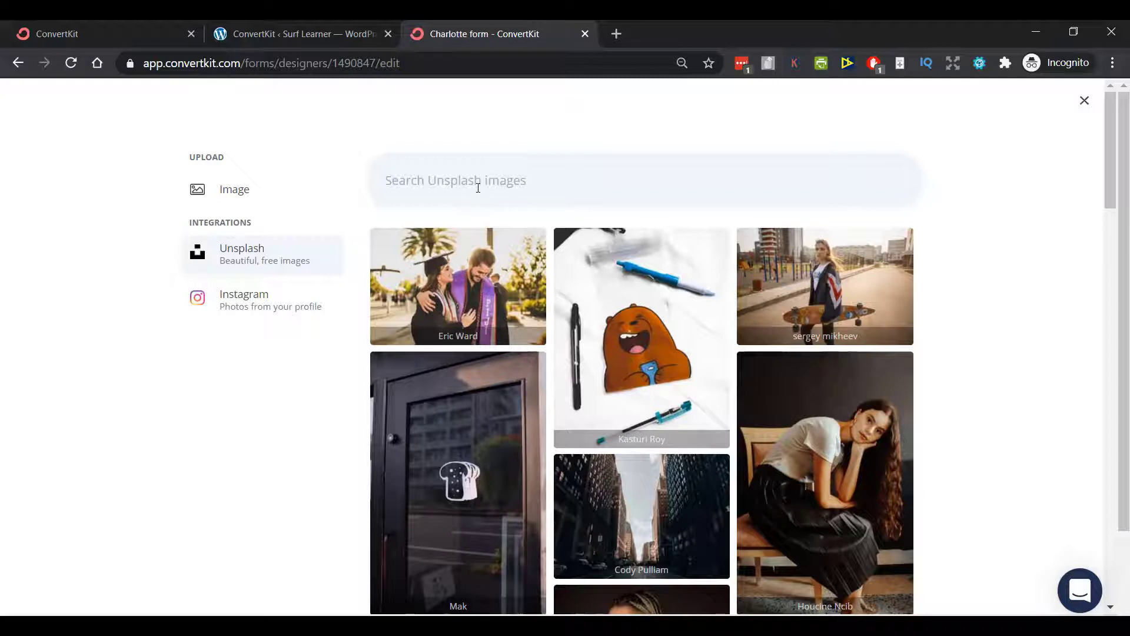
{"action": "type", "text": "surfing"}
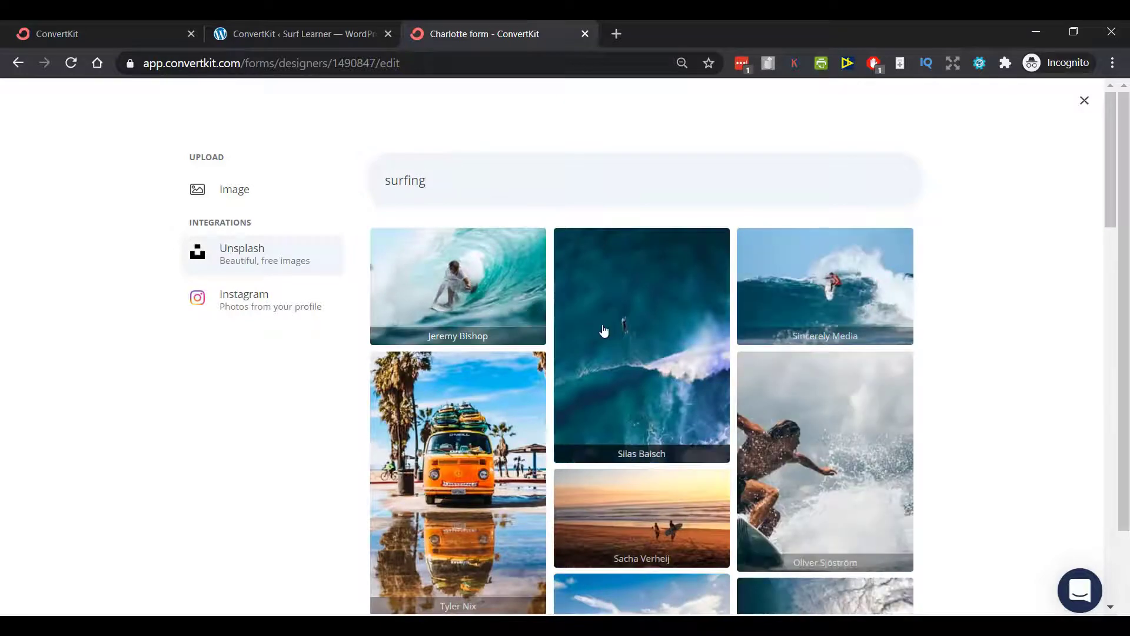
{"action": "scroll", "coordinate": [618, 291], "scroll_direction": "down", "scroll_amount": 3}
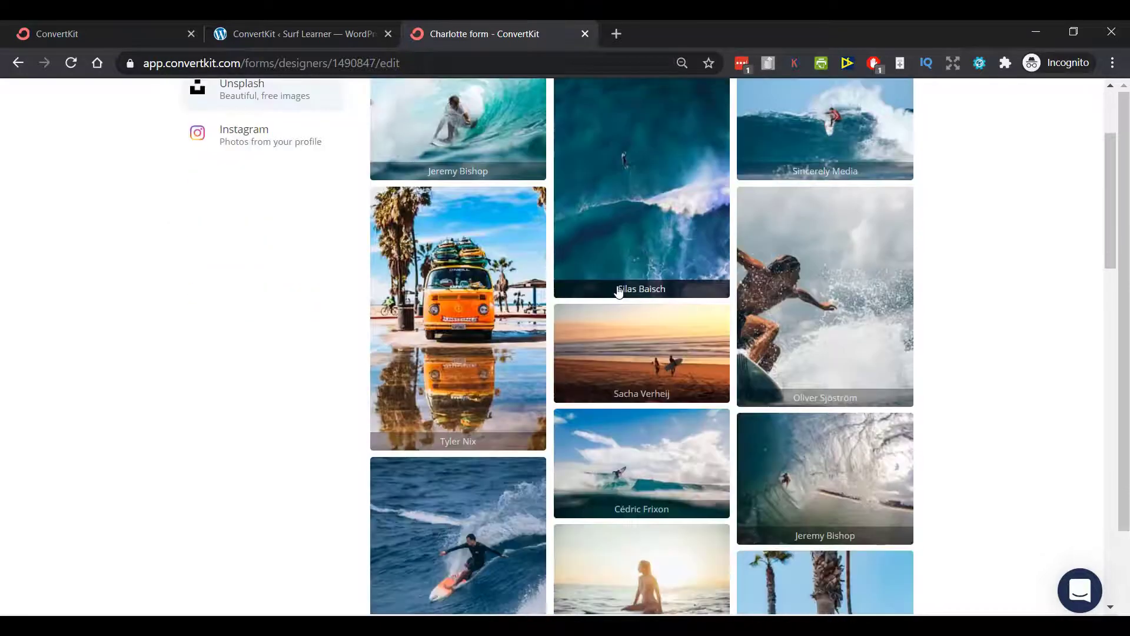
{"action": "scroll", "coordinate": [618, 291], "scroll_direction": "down", "scroll_amount": 3}
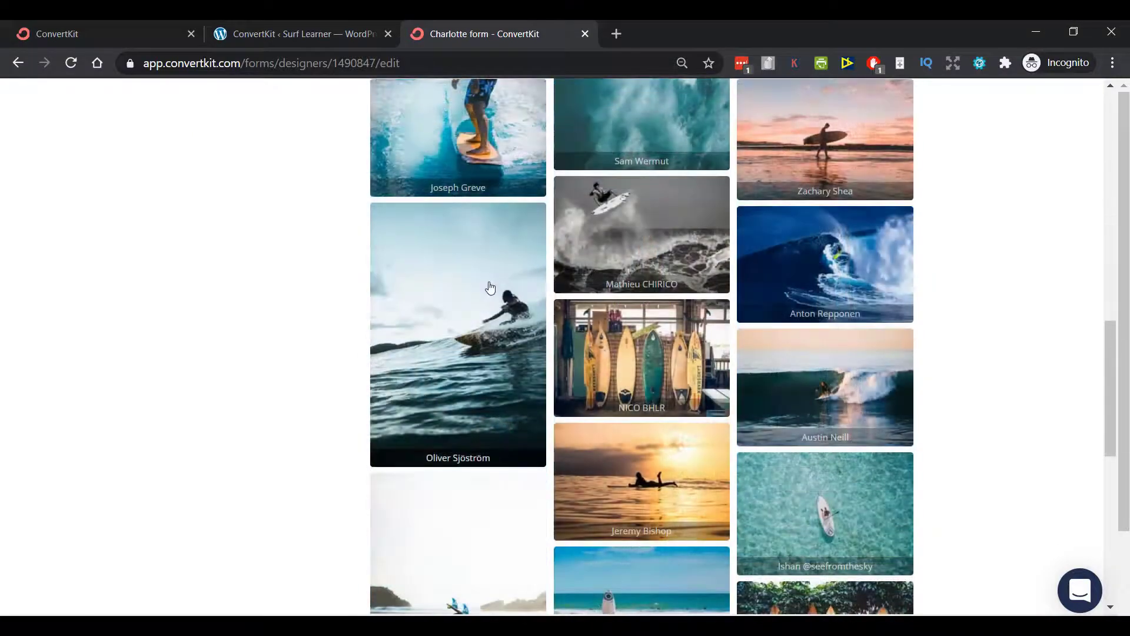
{"action": "scroll", "coordinate": [479, 254], "scroll_direction": "down", "scroll_amount": 1}
{"action": "scroll", "coordinate": [453, 346], "scroll_direction": "down", "scroll_amount": 3}
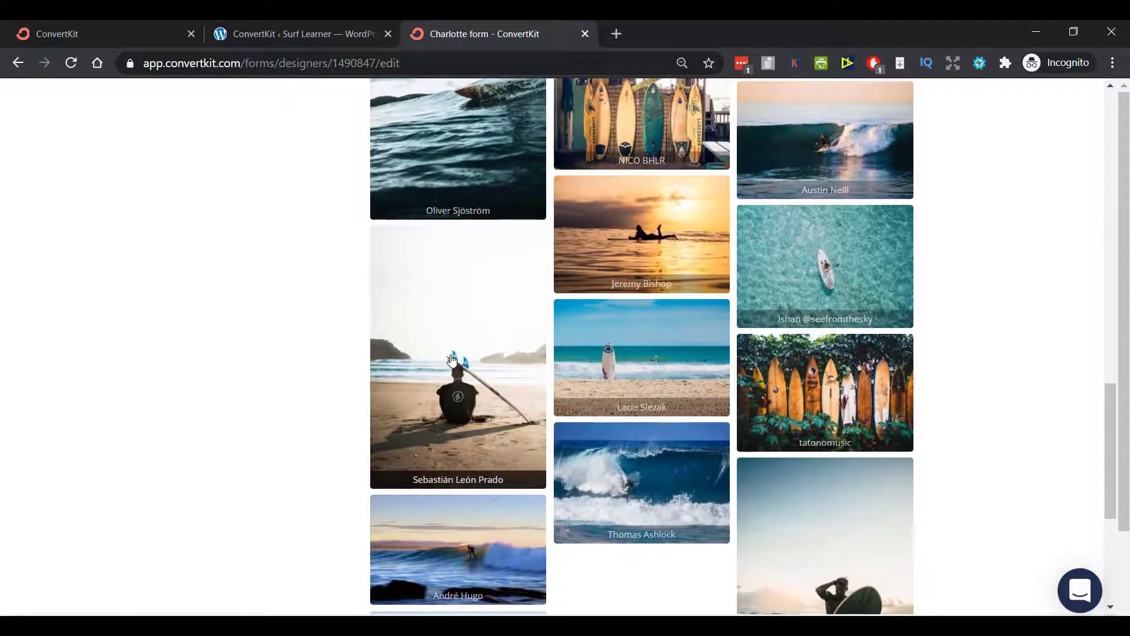
{"action": "left_click", "coordinate": [452, 360]}
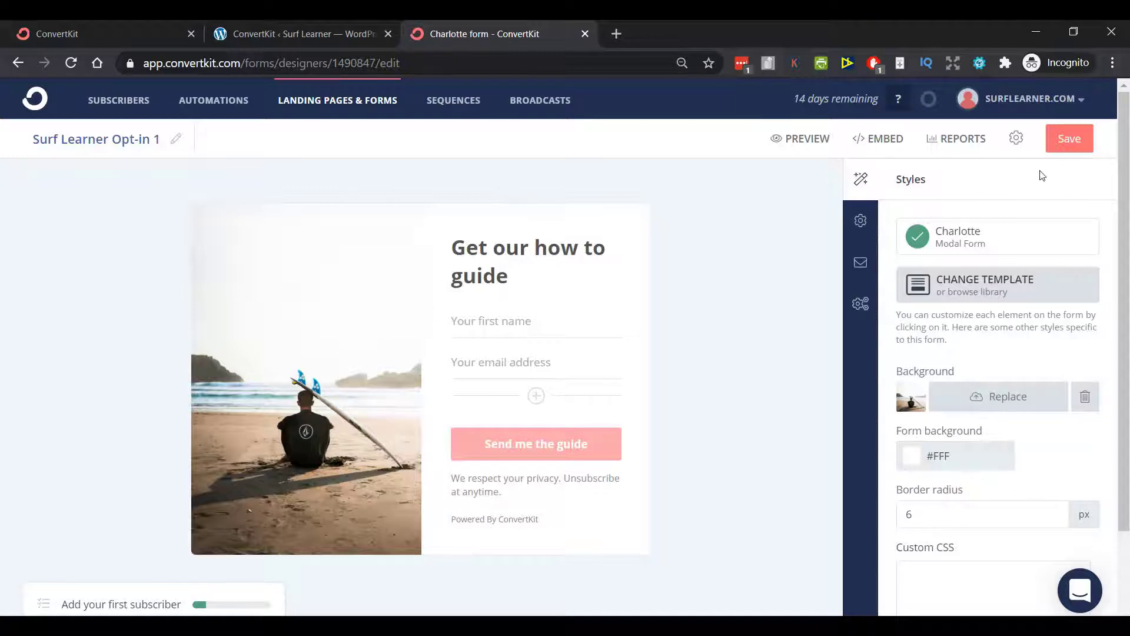
{"action": "left_click", "coordinate": [1067, 143]}
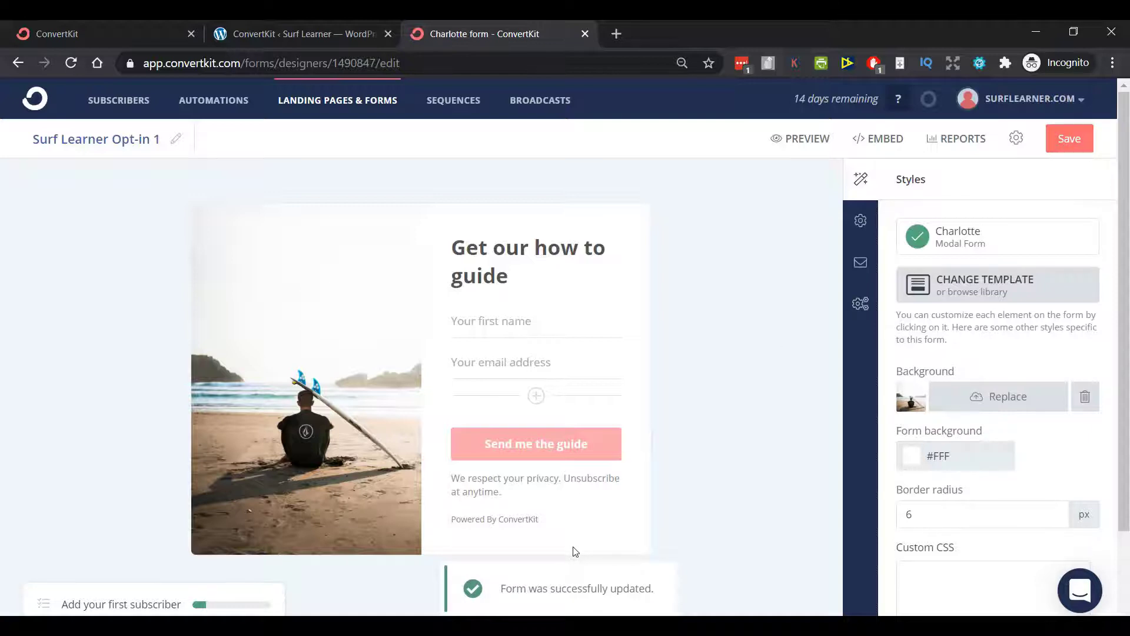
Edit the headline from 'Get our how to guide' to 'Get our latest updates!'
{"action": "left_click", "coordinate": [504, 278]}
{"action": "double_click", "coordinate": [510, 275]}
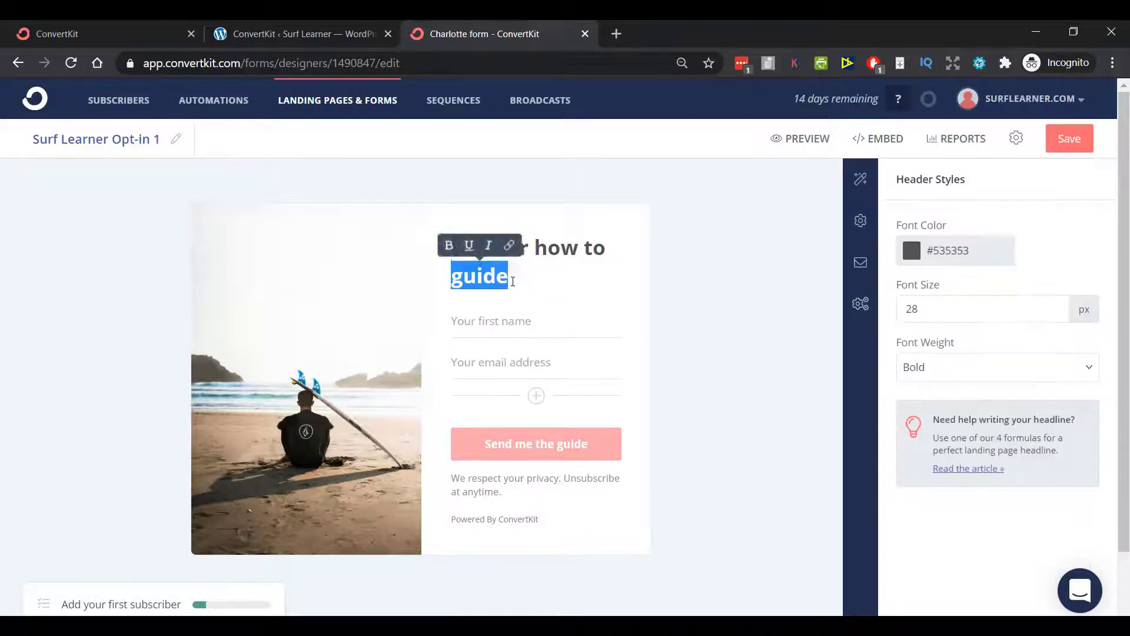
{"action": "left_click", "coordinate": [512, 278]}
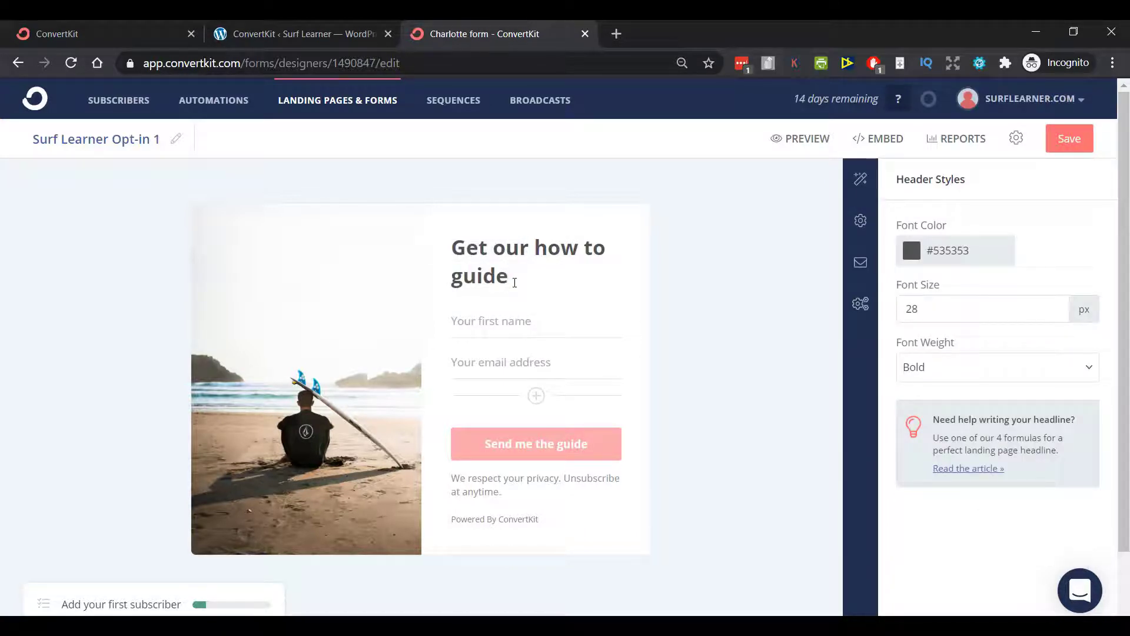
{"action": "left_click_drag", "start_coordinate": [515, 282], "coordinate": [538, 261]}
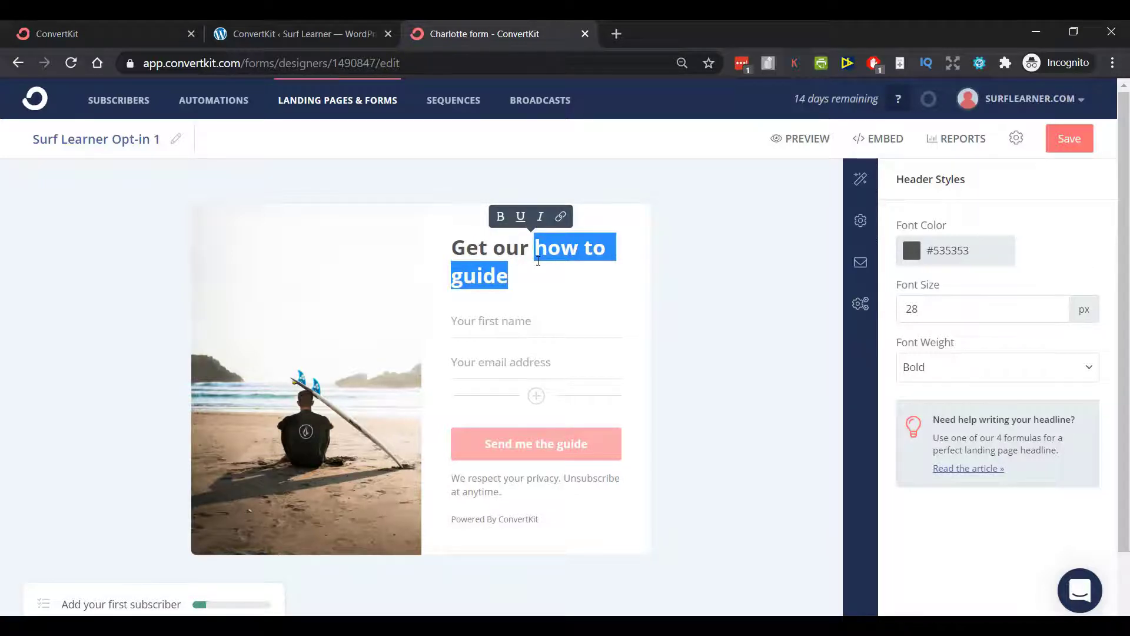
{"action": "type", "text": "lates"}
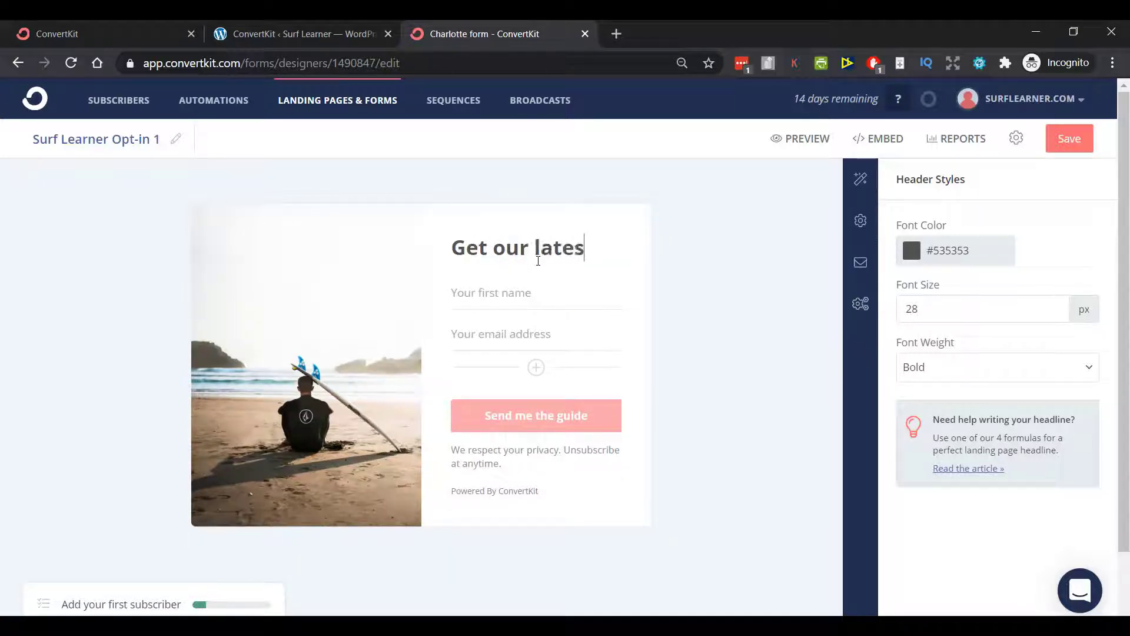
{"action": "type", "text": "t updates!"}
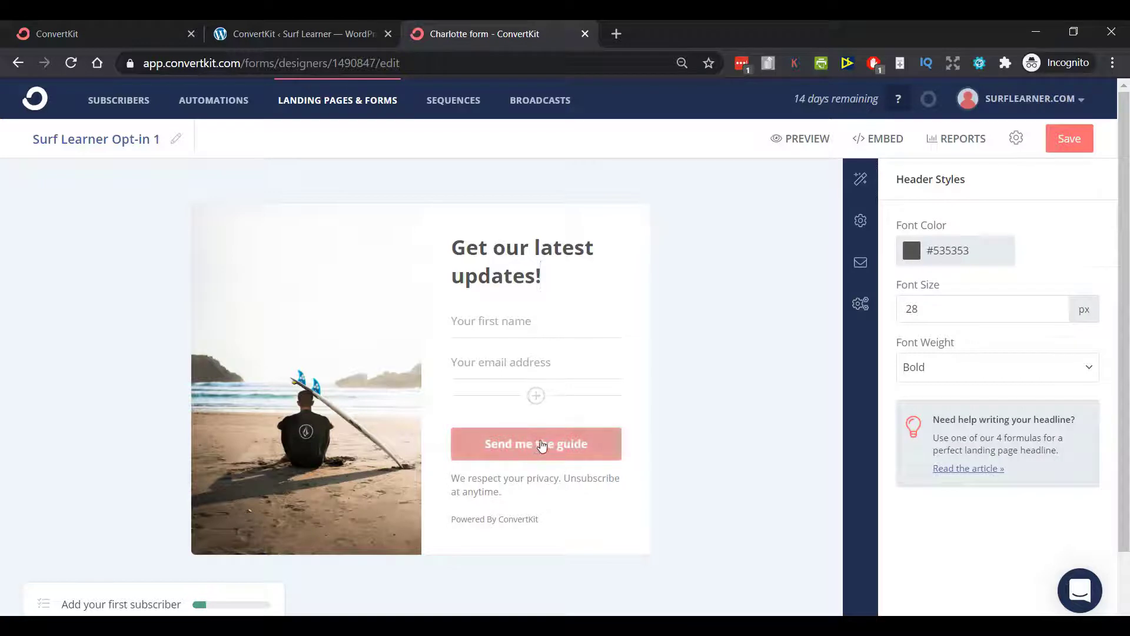
Change the button text from 'Send me the guide' to 'Sign me up!' and save
{"action": "left_click", "coordinate": [533, 450]}
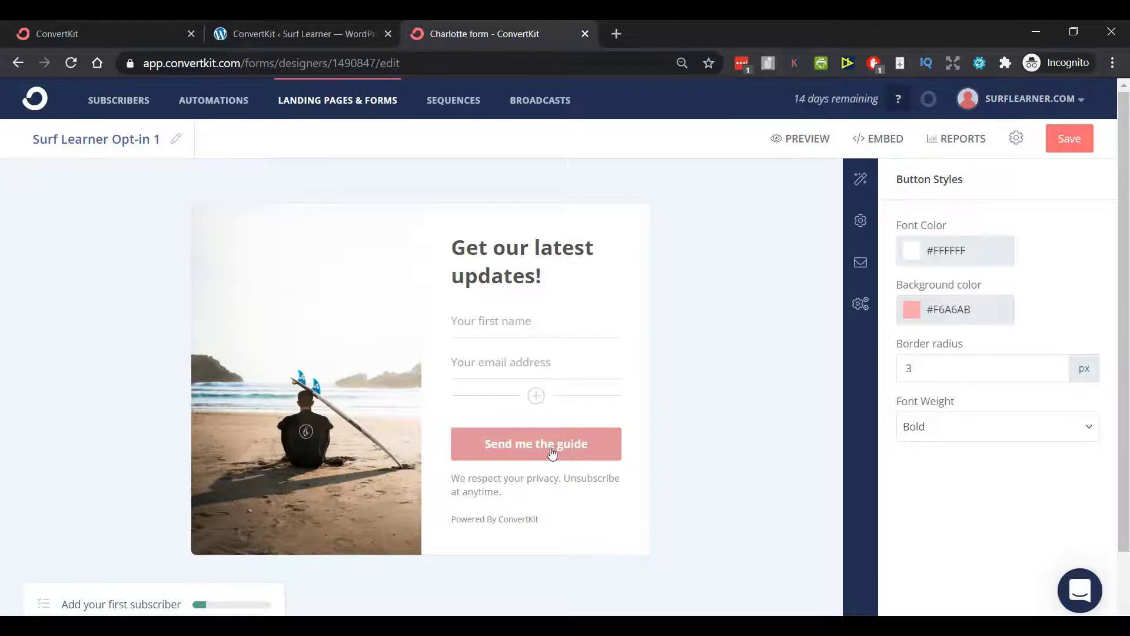
{"action": "triple_click", "coordinate": [552, 452]}
{"action": "key", "text": "BackSpace"}
{"action": "type", "text": "Sign me up!"}
{"action": "left_click", "coordinate": [640, 489]}
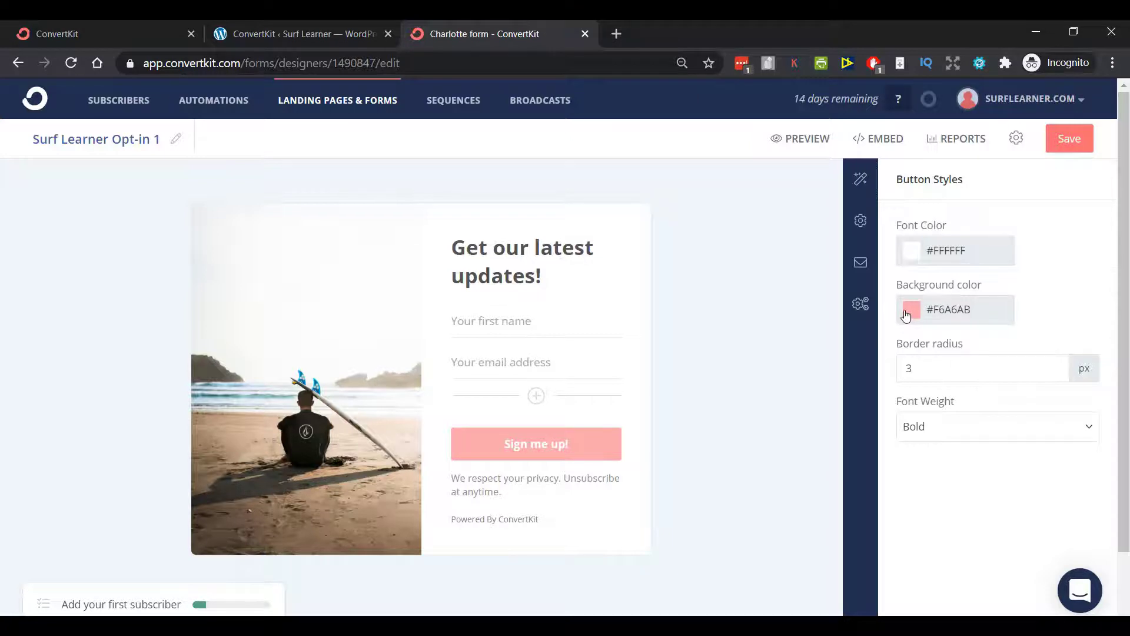
{"action": "left_click", "coordinate": [1058, 141]}
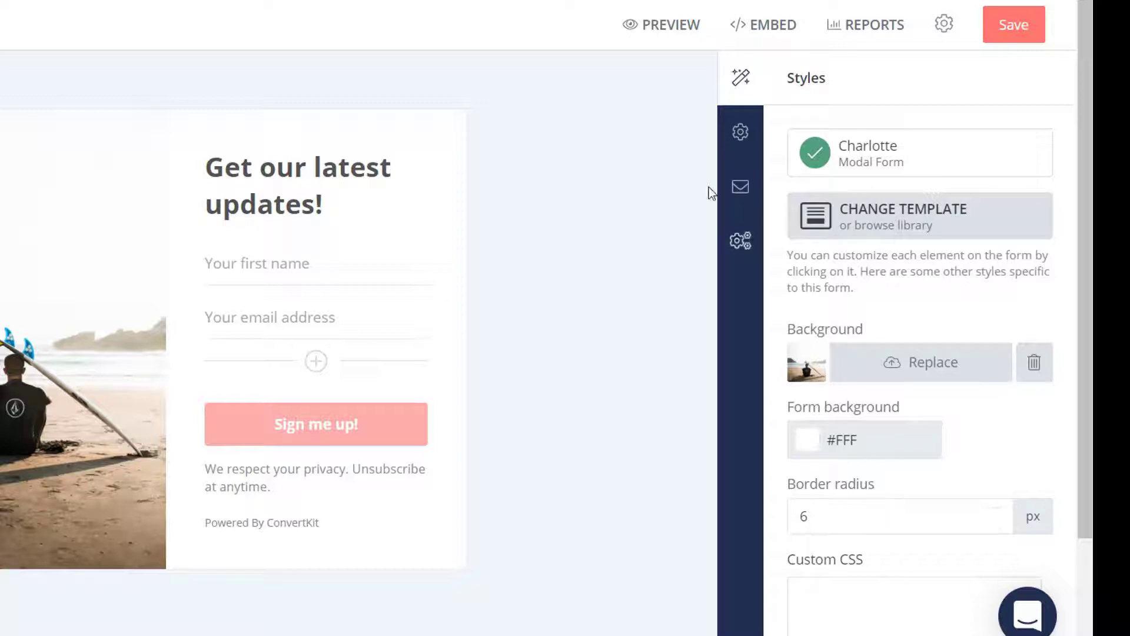
In the form's Settings, append 'to Surf Learner!' to the success message text
{"action": "left_click", "coordinate": [742, 131]}
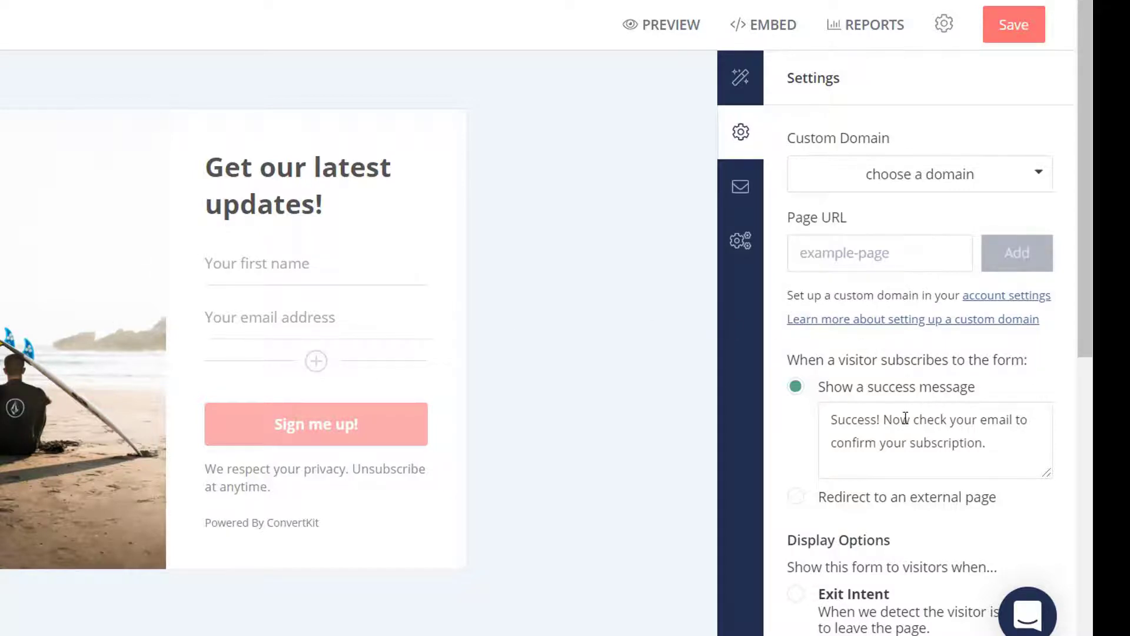
{"action": "scroll", "coordinate": [909, 412], "scroll_direction": "down", "scroll_amount": 2}
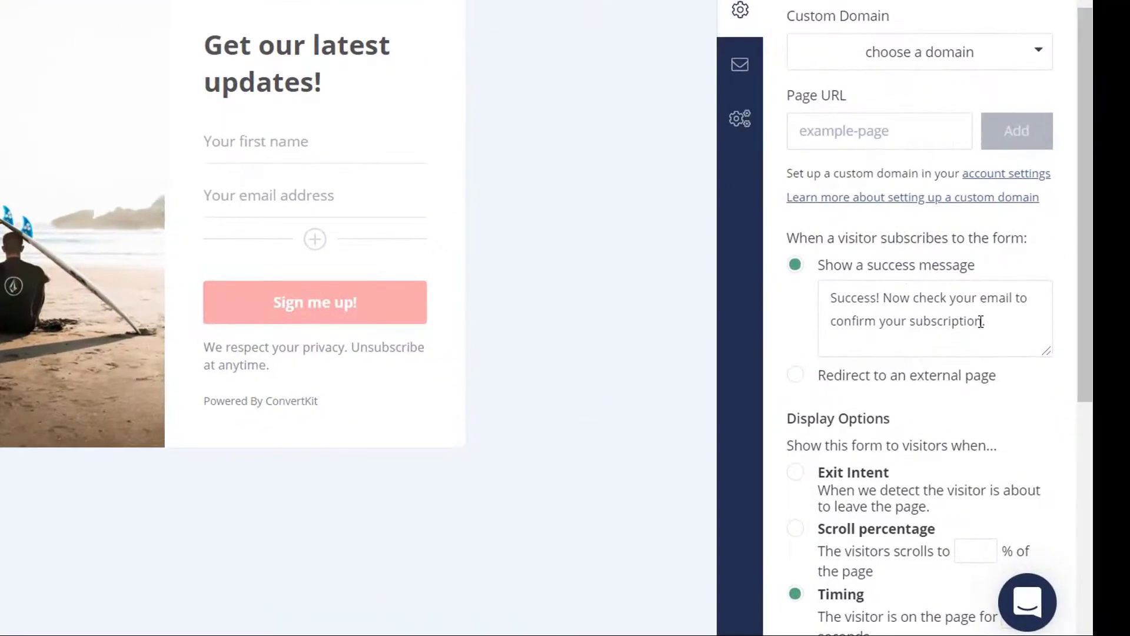
{"action": "type", "text": "."}
{"action": "type", "text": " to Surf L"}
{"action": "type", "text": "earn"}
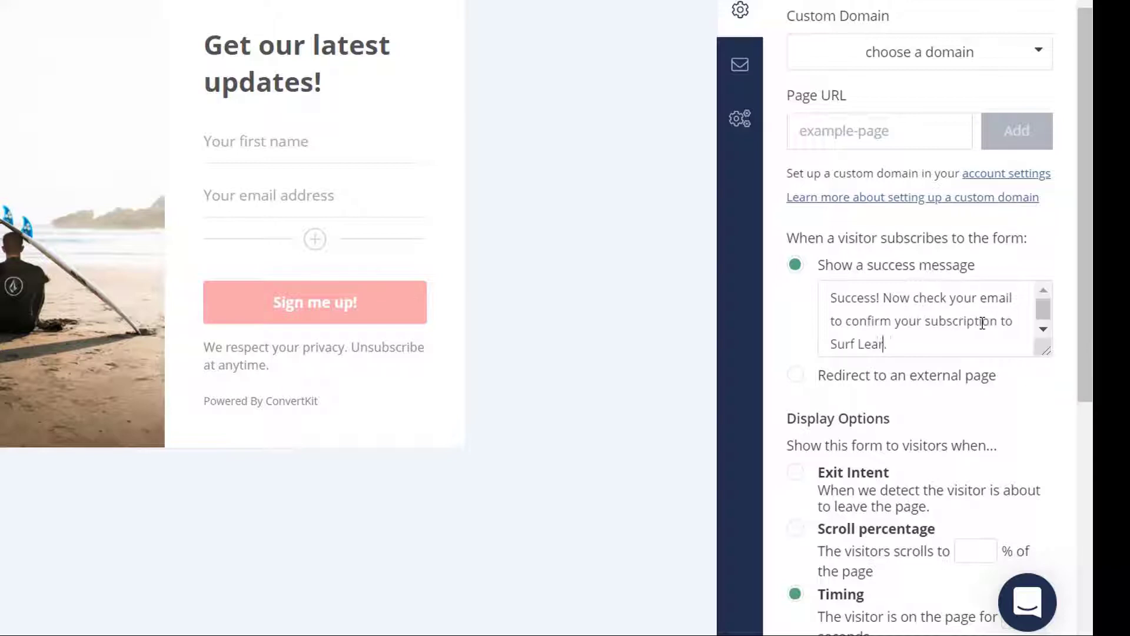
{"action": "type", "text": "er"}
{"action": "key", "text": "BackSpace"}
{"action": "type", "text": "!"}
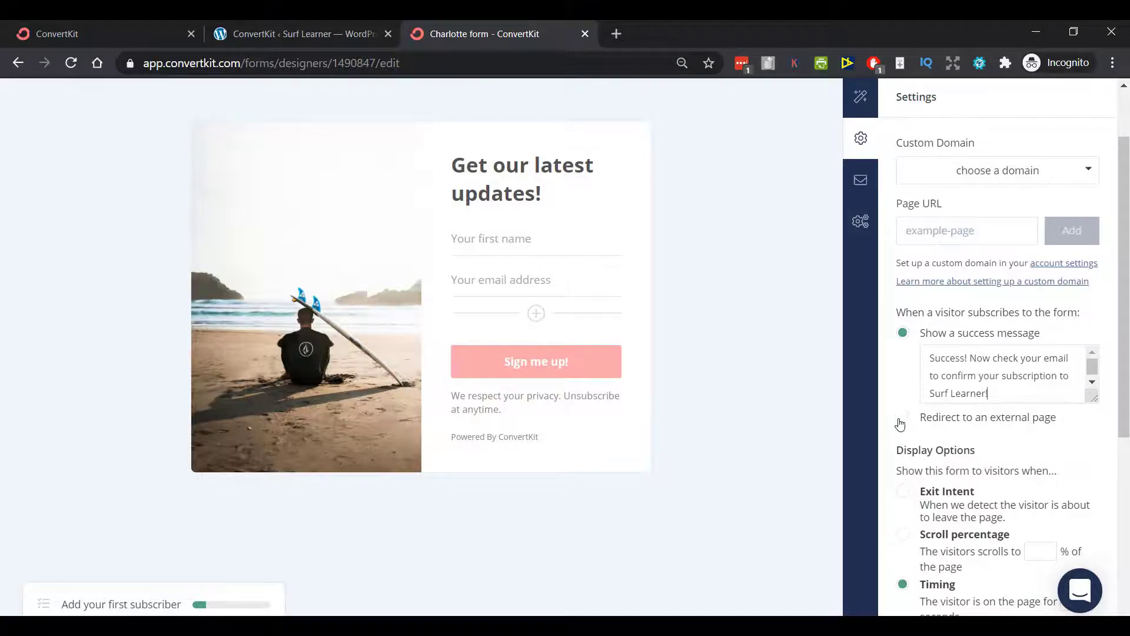
{"action": "left_click", "coordinate": [942, 358]}
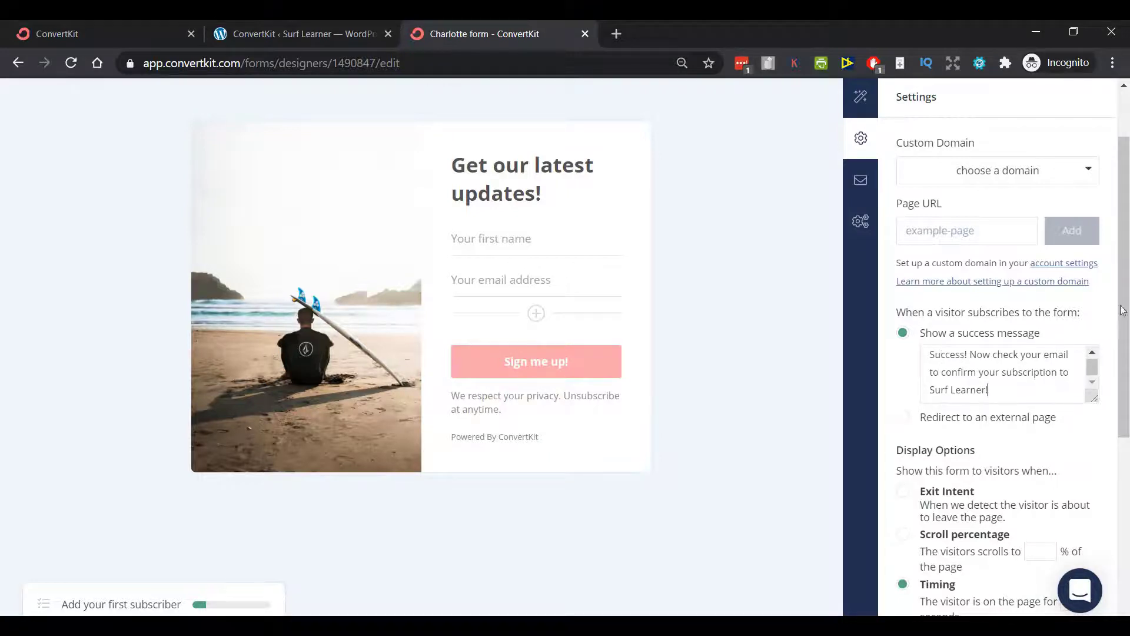
{"action": "left_click_drag", "start_coordinate": [1126, 336], "coordinate": [1126, 511]}
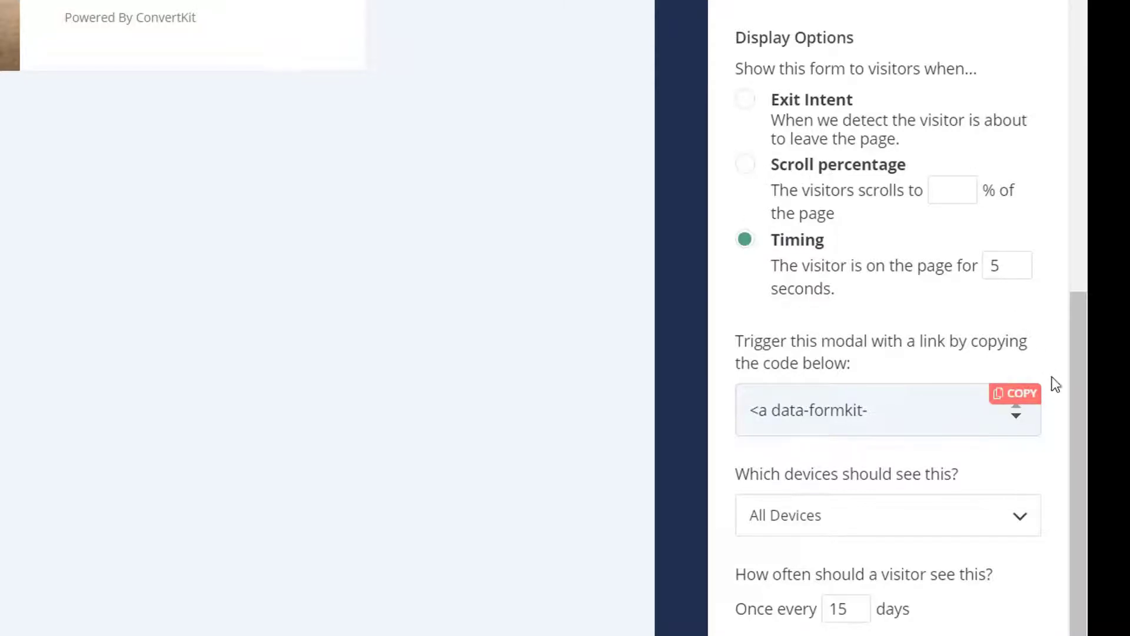
{"action": "scroll", "coordinate": [1055, 55], "scroll_direction": "up", "scroll_amount": 10}
{"action": "scroll", "coordinate": [1078, 334], "scroll_direction": "down", "scroll_amount": 5}
{"action": "scroll", "coordinate": [1079, 334], "scroll_direction": "down", "scroll_amount": 5}
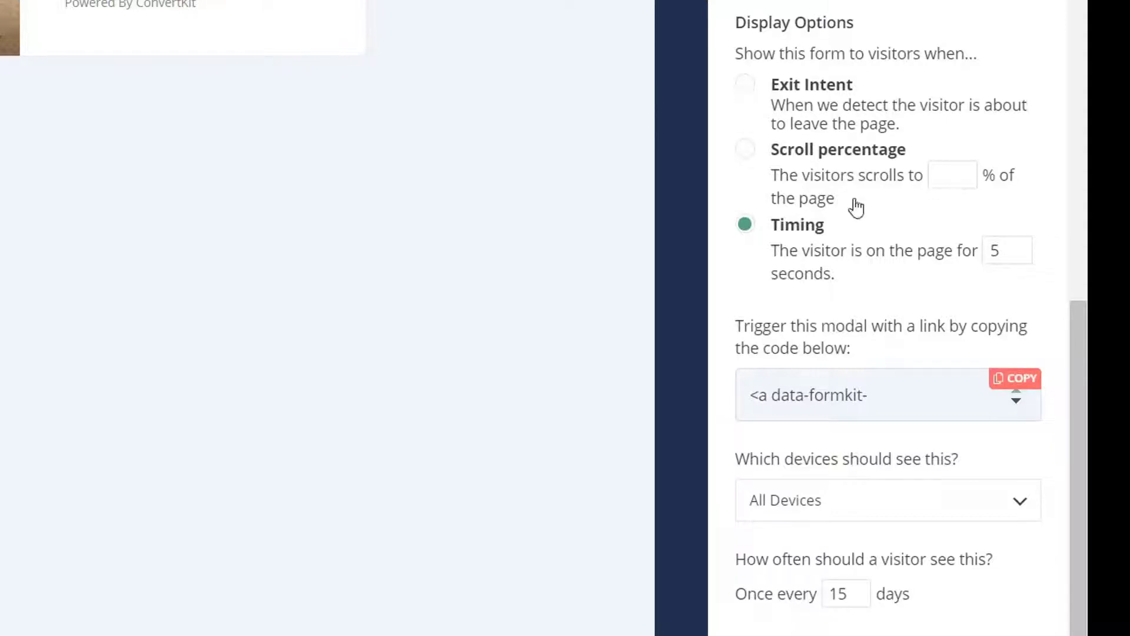
Change the modal's timing delay from 5 to 10 seconds, keeping All Devices selected
{"action": "left_click", "coordinate": [1019, 253]}
{"action": "left_click", "coordinate": [888, 508]}
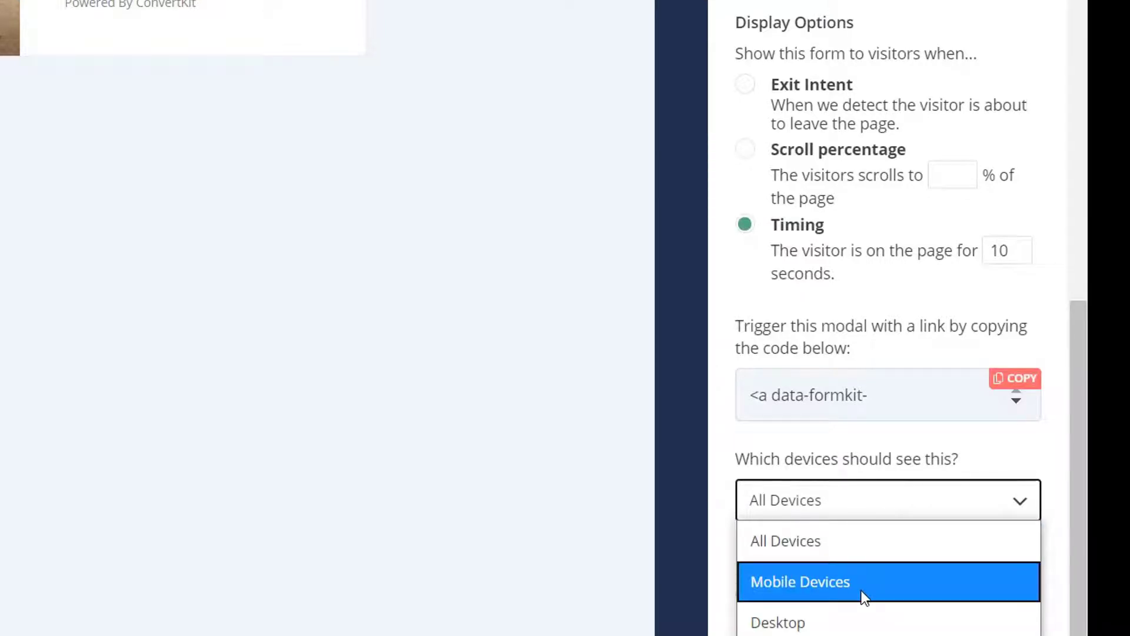
{"action": "left_click", "coordinate": [825, 503]}
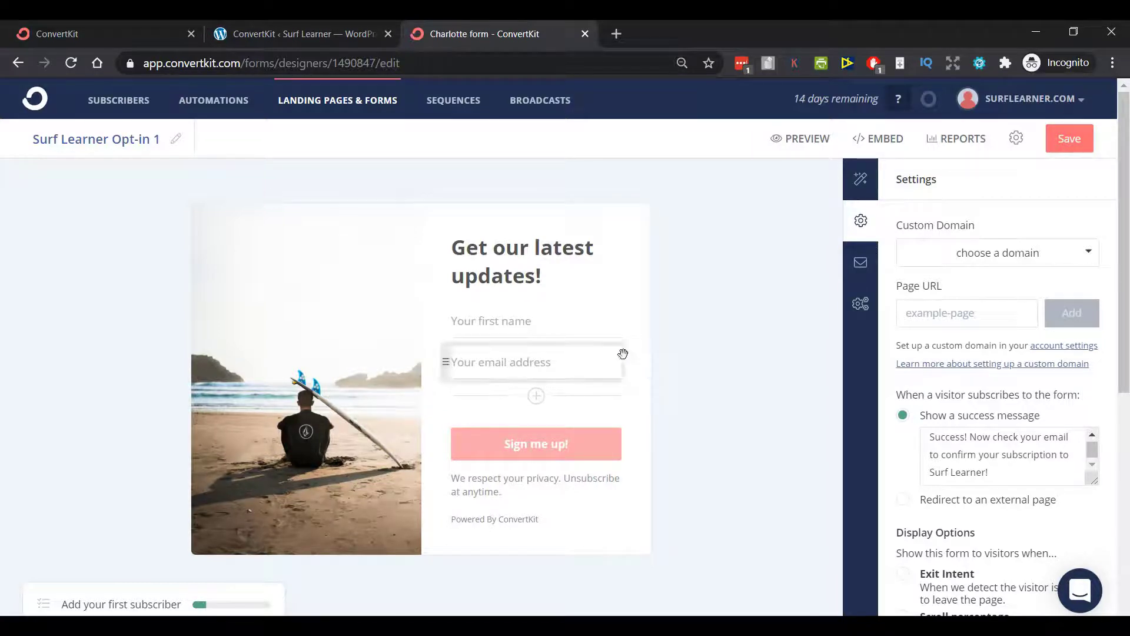
{"action": "scroll", "coordinate": [671, 341], "scroll_direction": "down", "scroll_amount": 2}
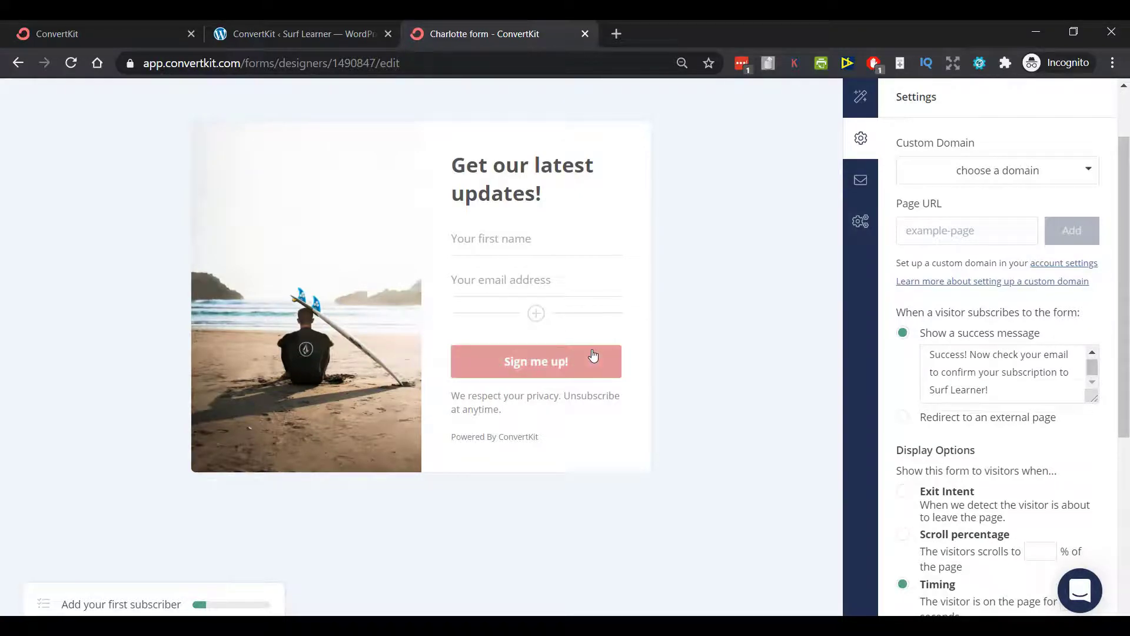
{"action": "scroll", "coordinate": [742, 308], "scroll_direction": "down", "scroll_amount": 5}
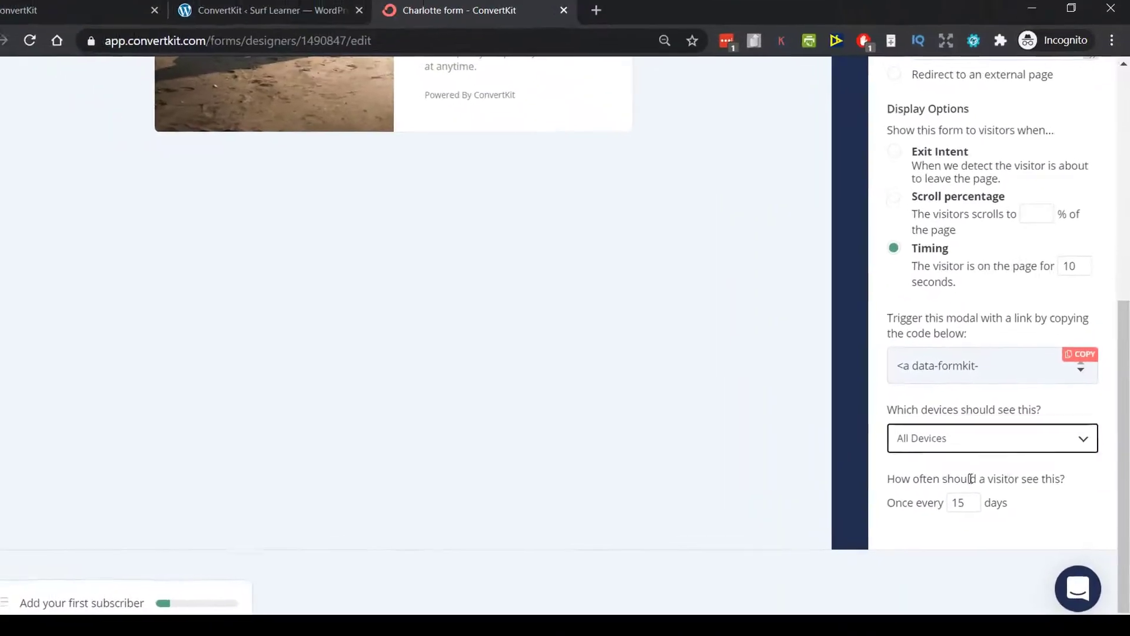
Save the Surf Learner Opt-in 1 form and check how it looks in preview
{"action": "scroll", "coordinate": [1018, 381], "scroll_direction": "up", "scroll_amount": 6}
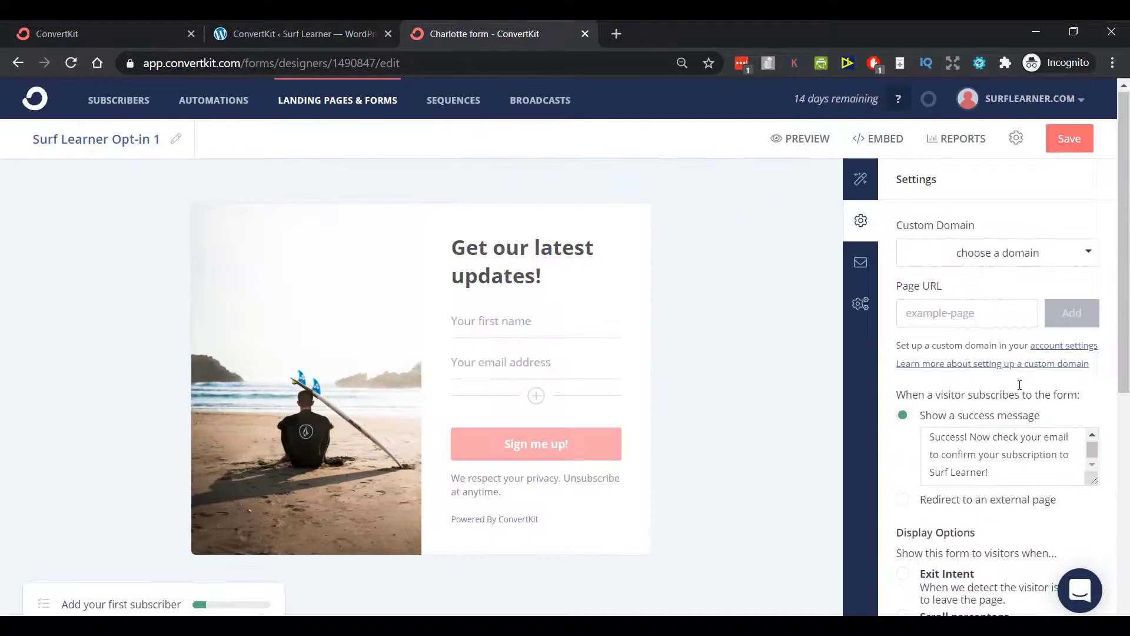
{"action": "left_click", "coordinate": [1061, 145]}
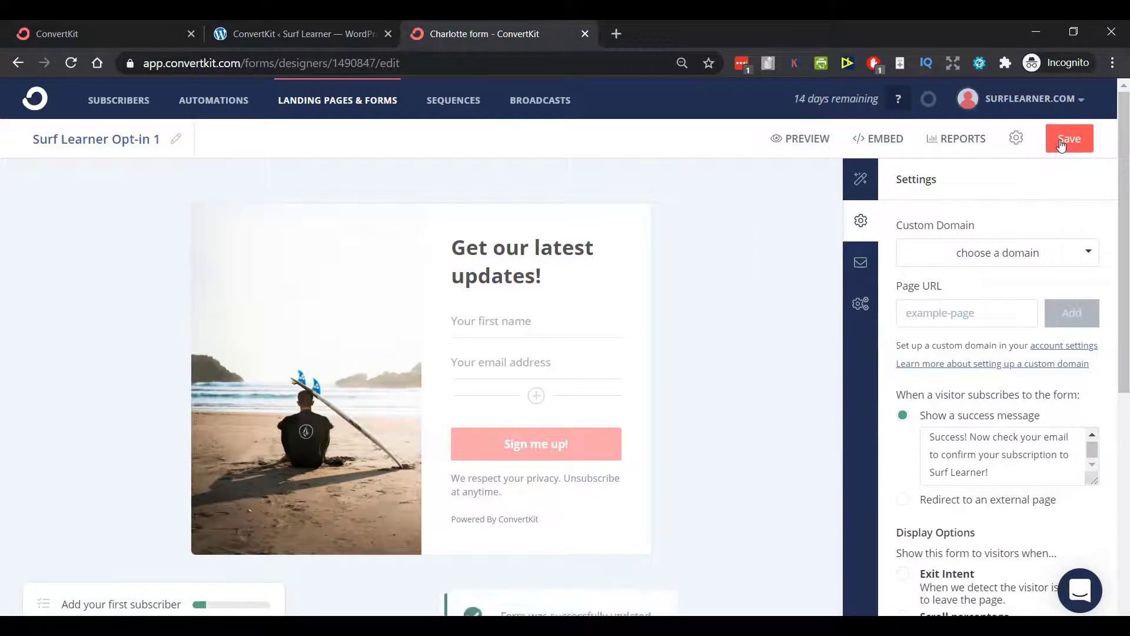
{"action": "left_click", "coordinate": [807, 141]}
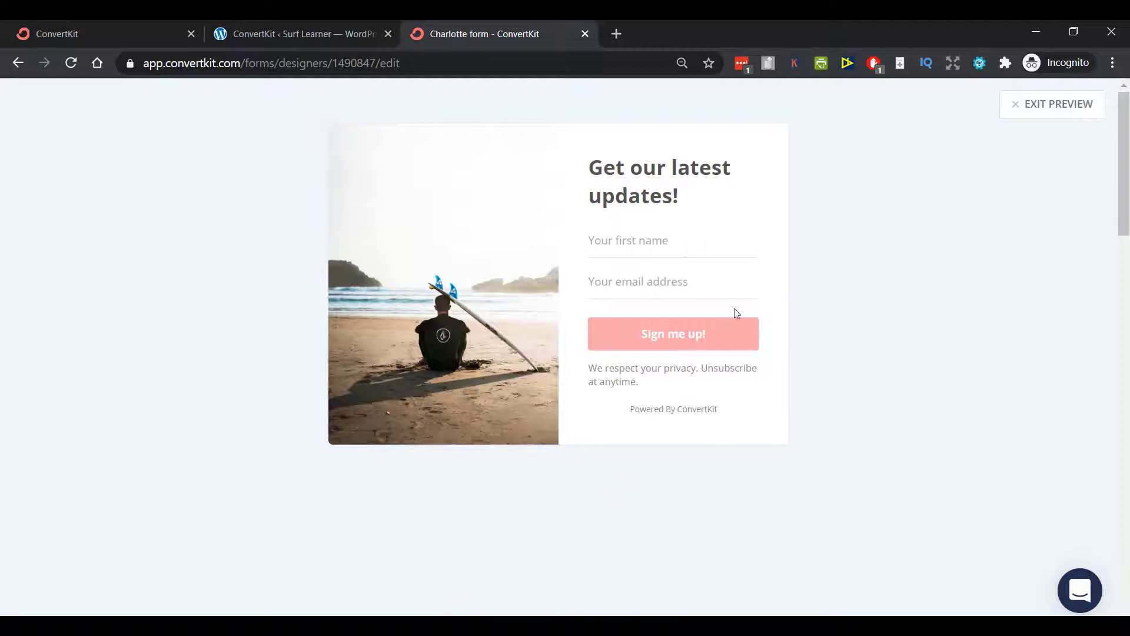
{"action": "left_click", "coordinate": [1019, 118]}
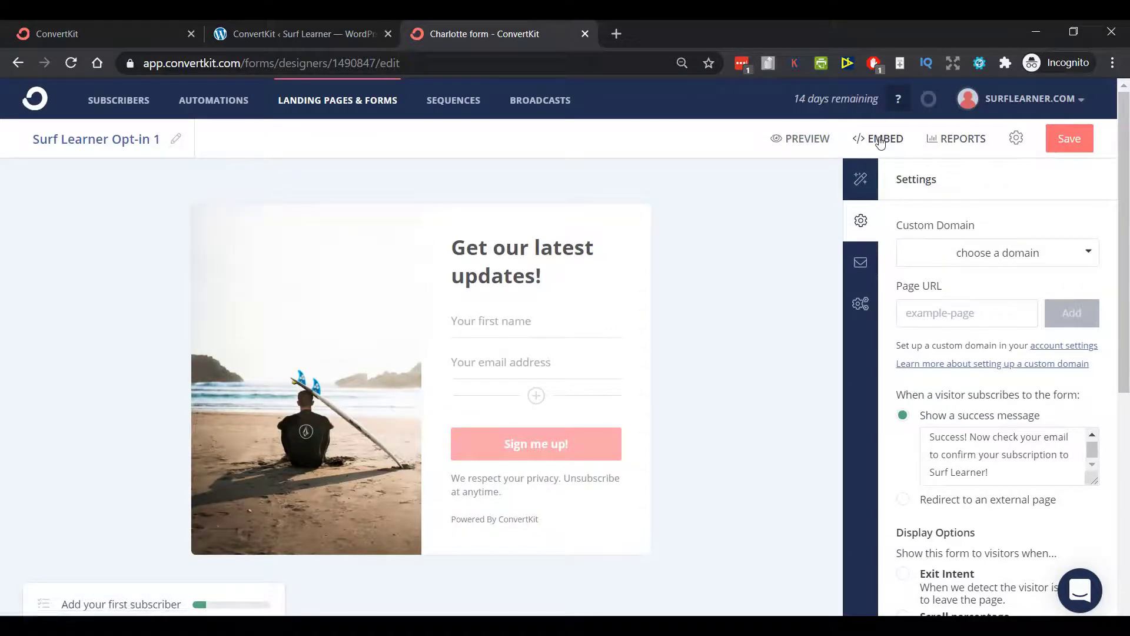
Review the form's embed code, then save the form again
{"action": "left_click", "coordinate": [881, 142]}
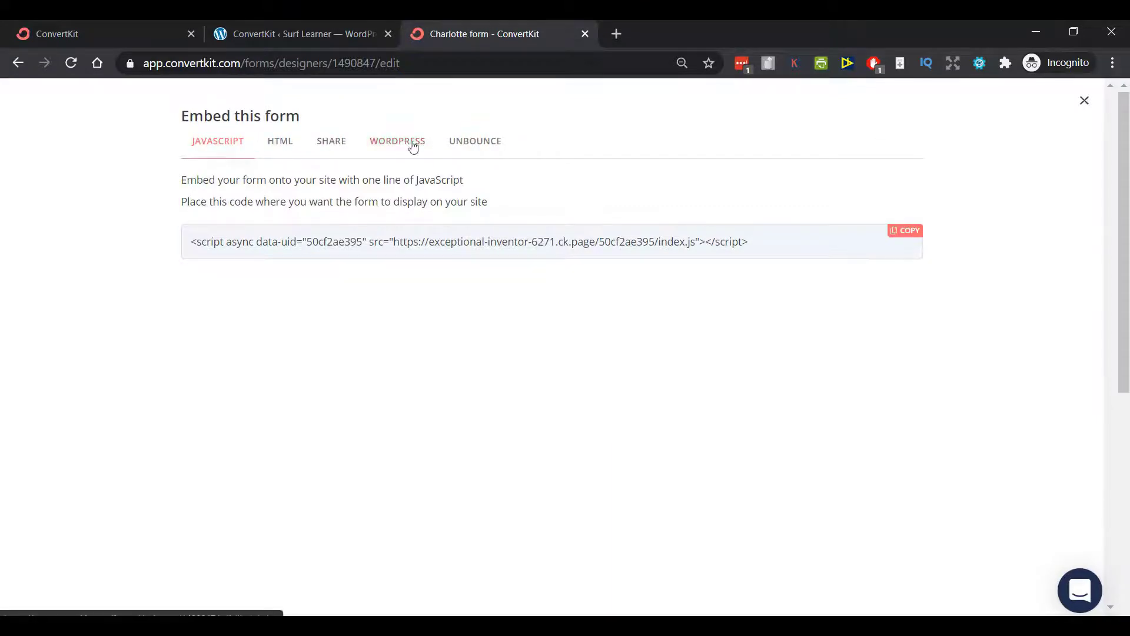
{"action": "left_click", "coordinate": [1085, 101]}
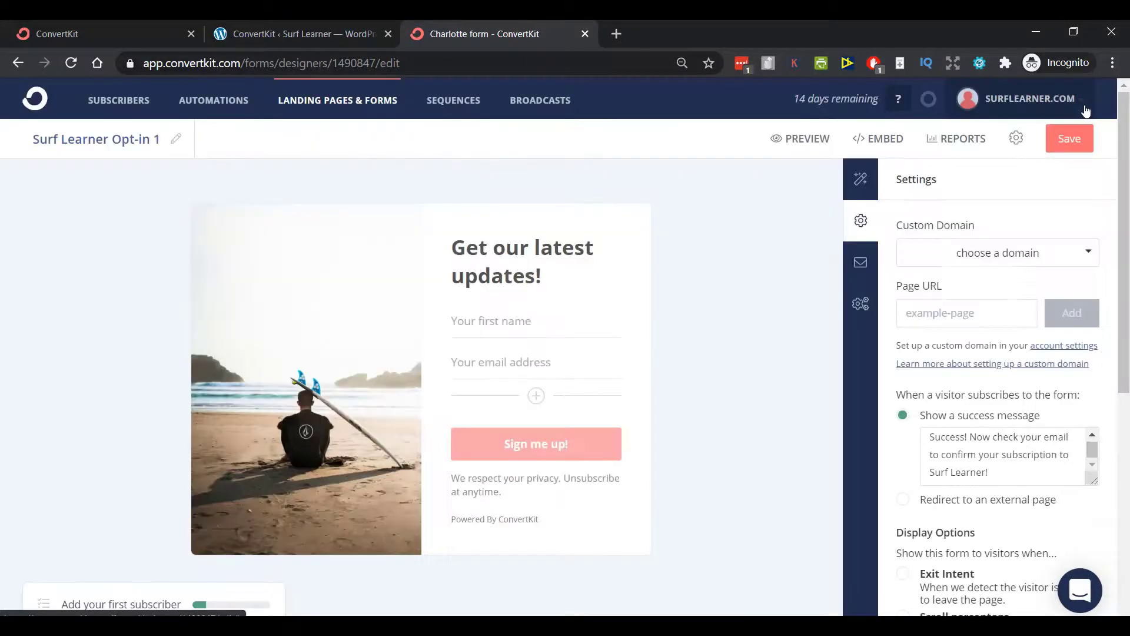
{"action": "left_click", "coordinate": [1060, 147]}
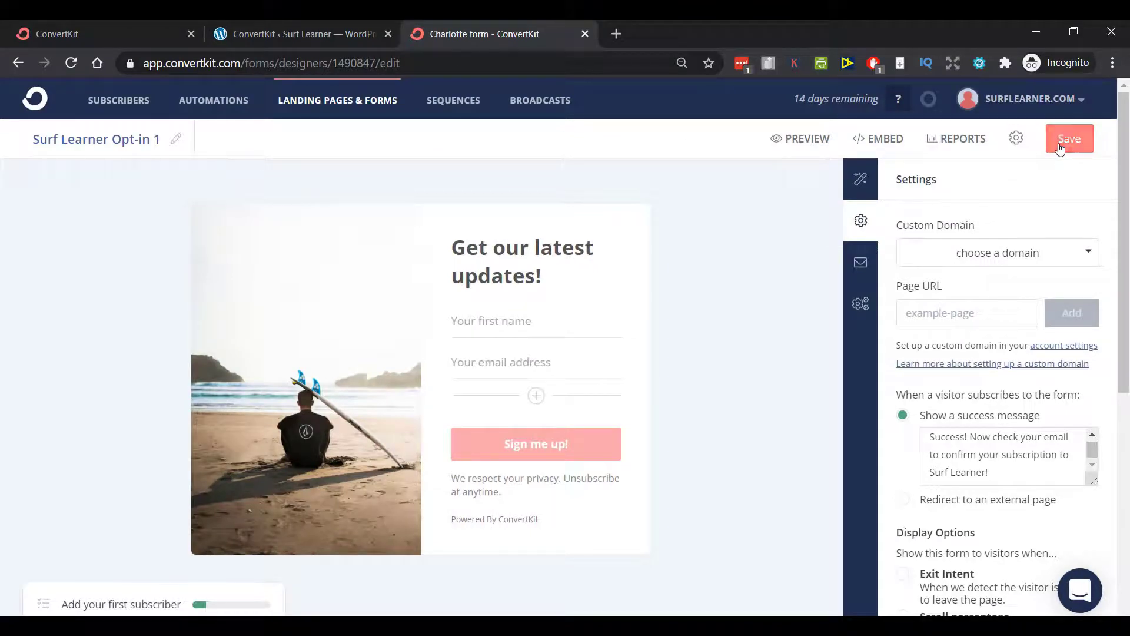
Refresh the ConvertKit forms, choose Surf Learner Opt-in 1 as Default Form, and save changes
{"action": "left_click", "coordinate": [282, 34]}
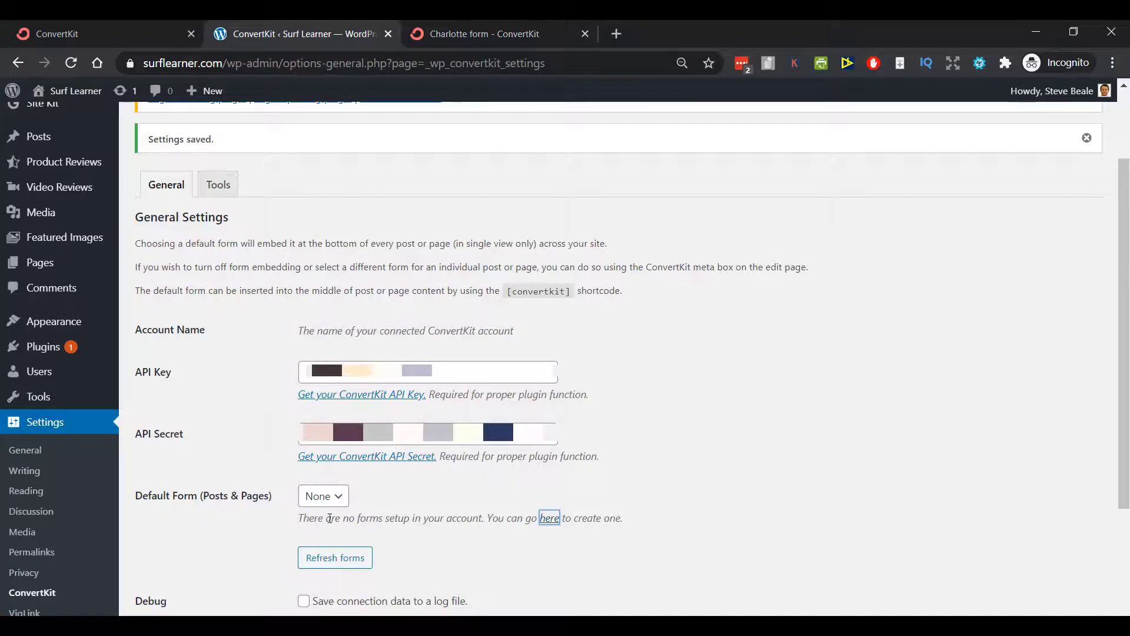
{"action": "left_click", "coordinate": [337, 564]}
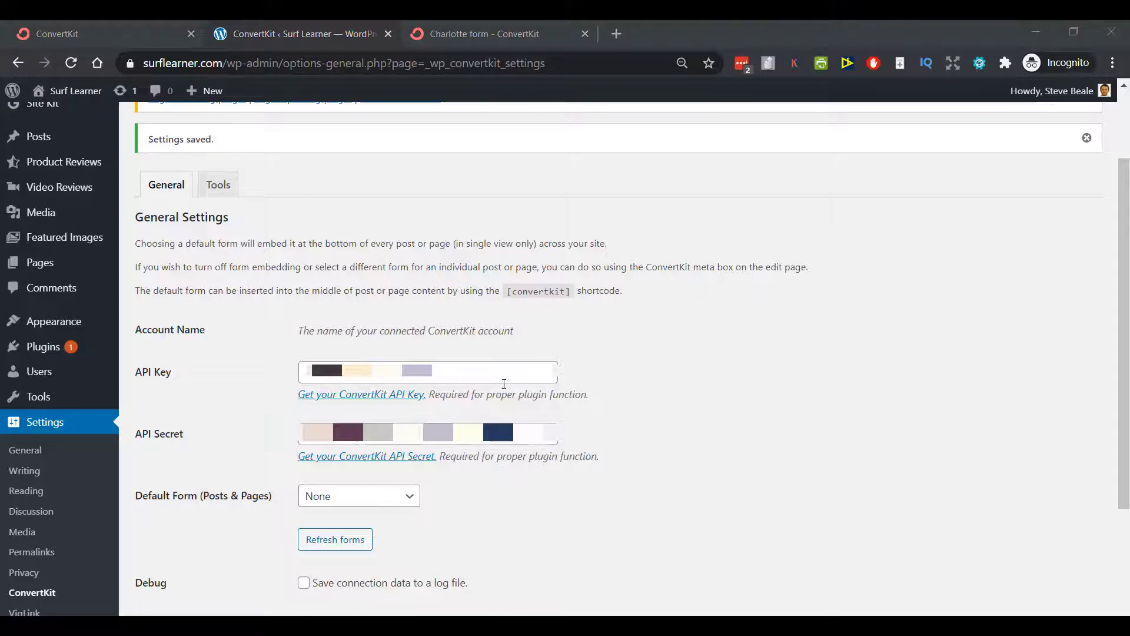
{"action": "left_click", "coordinate": [362, 507]}
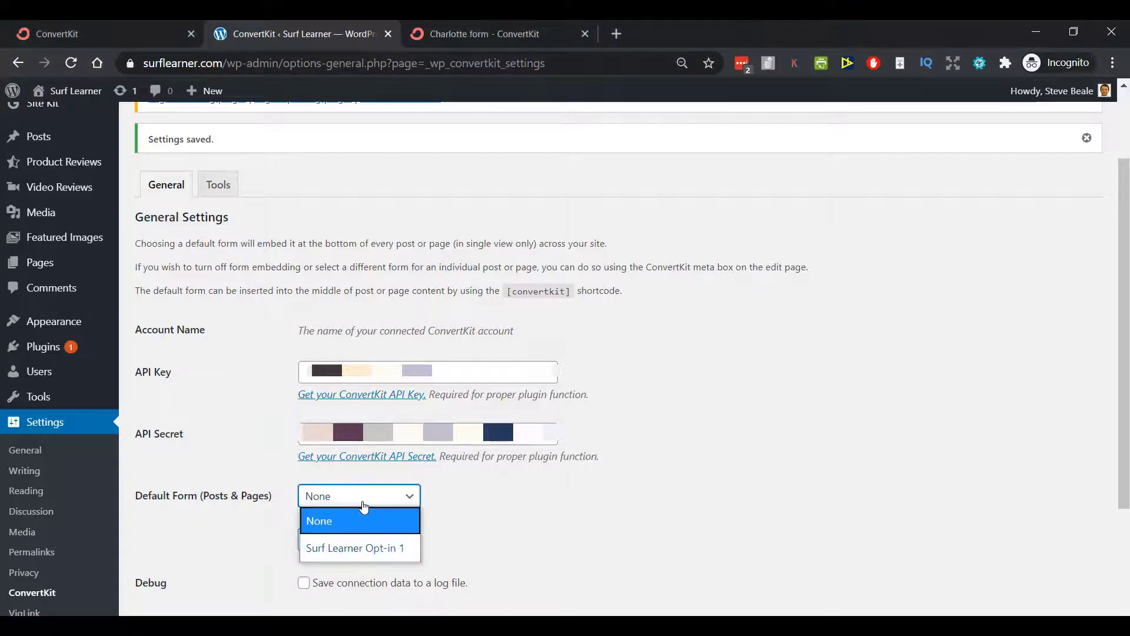
{"action": "left_click", "coordinate": [369, 550]}
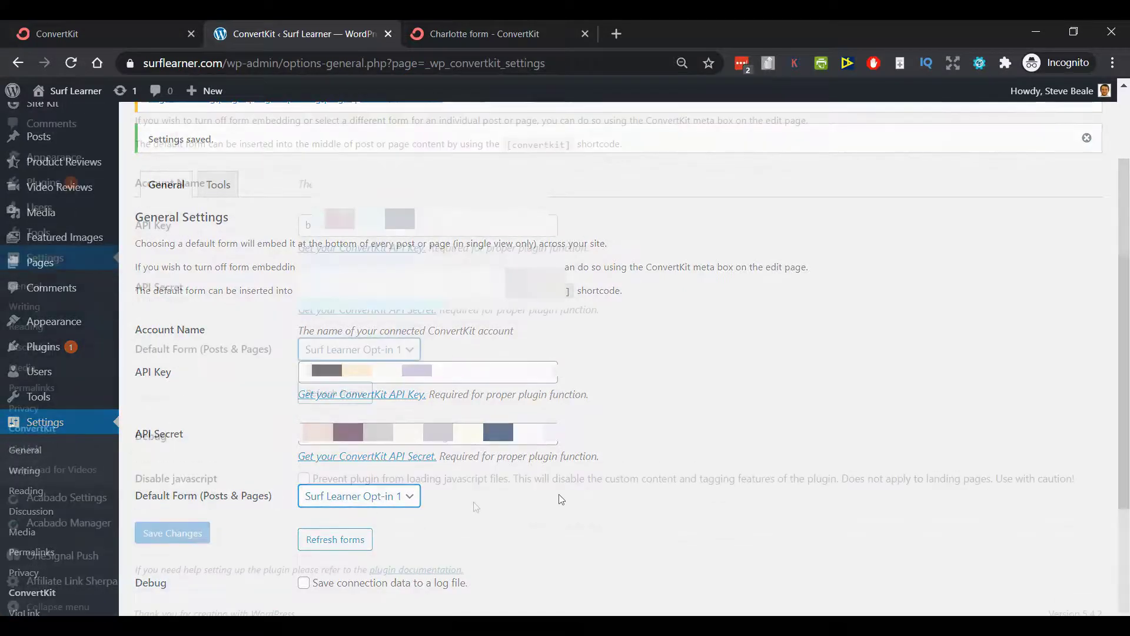
{"action": "left_click", "coordinate": [191, 533]}
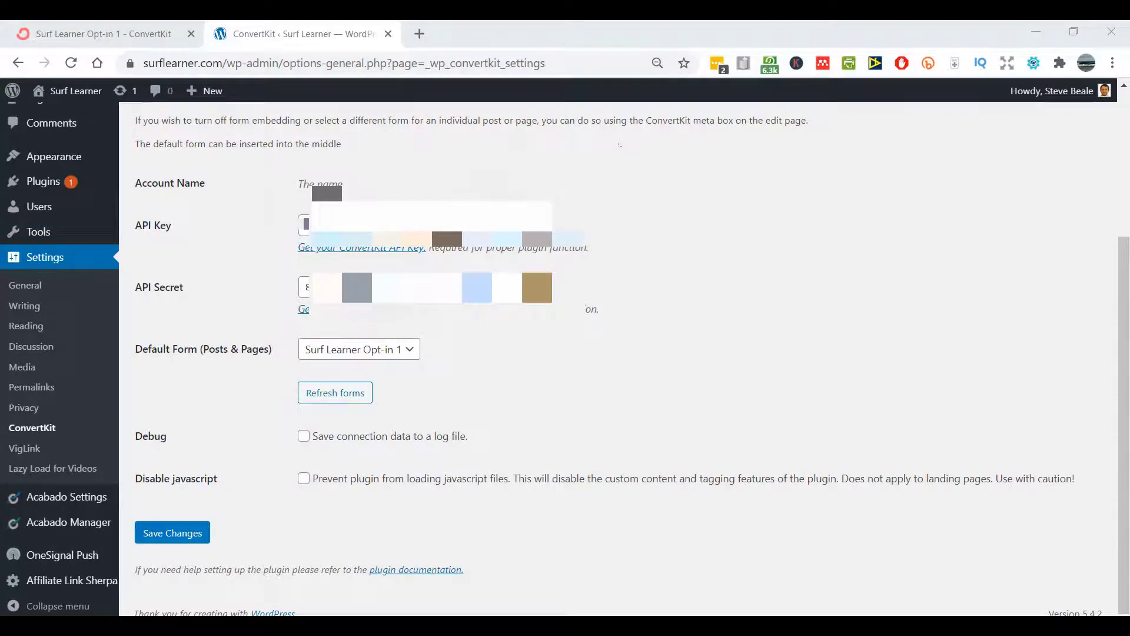
Load surflearner.com in a new tab and scroll down the homepage's latest articles
{"action": "left_click", "coordinate": [420, 35]}
{"action": "type", "text": "surflearner.com"}
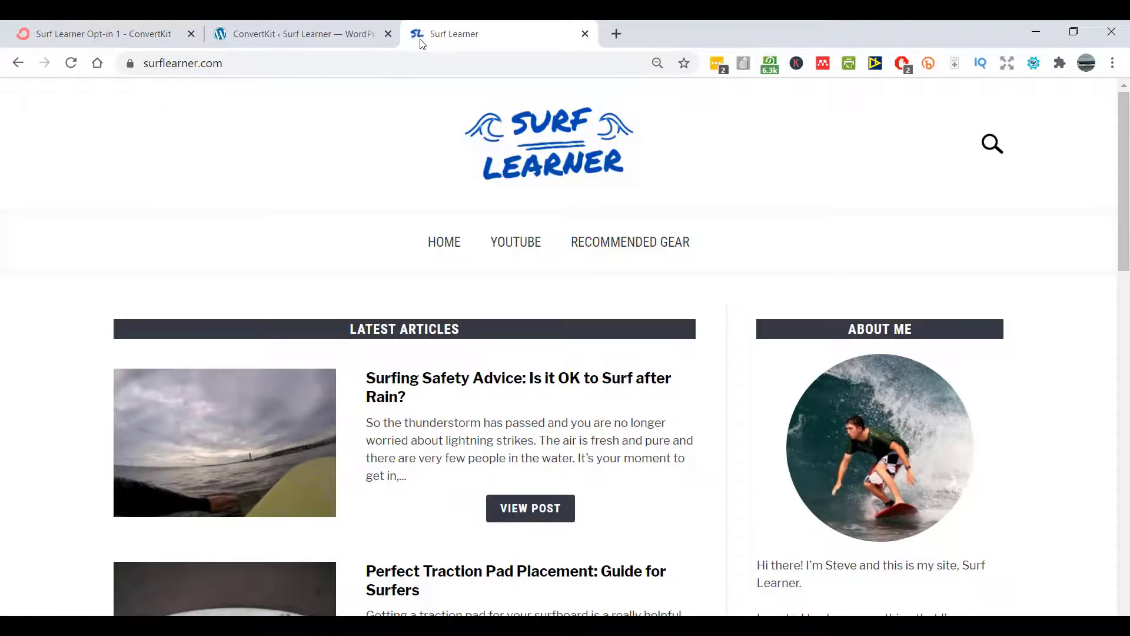
{"action": "scroll", "coordinate": [431, 168], "scroll_direction": "down", "scroll_amount": 4}
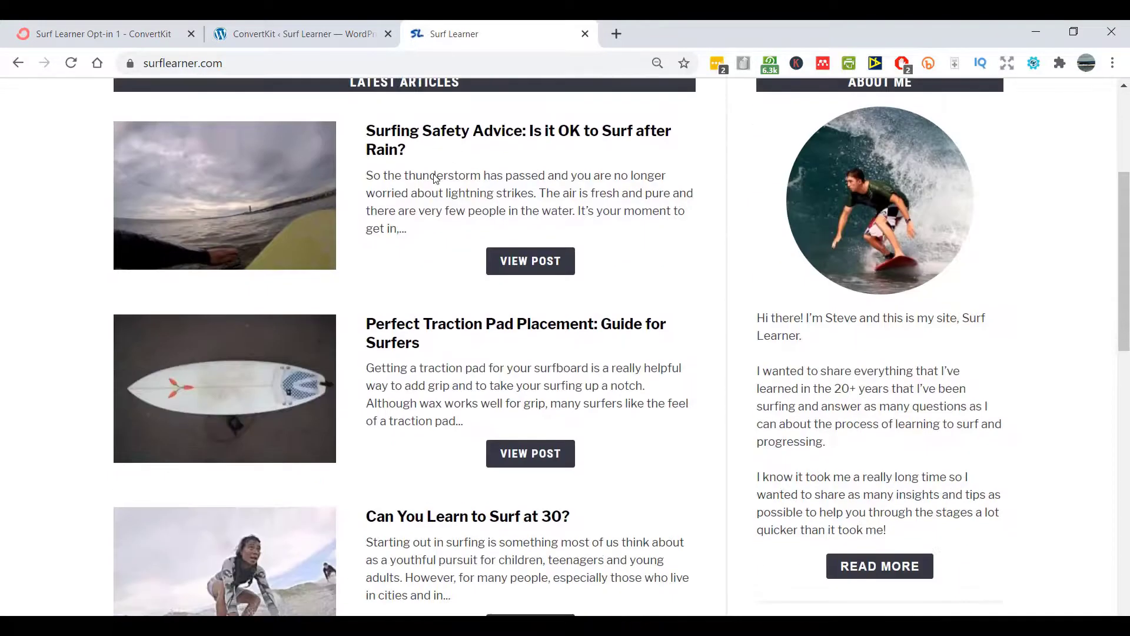
Open the Perfect Traction Pad Placement post to trigger the opt-in pop-up
{"action": "left_click", "coordinate": [431, 329]}
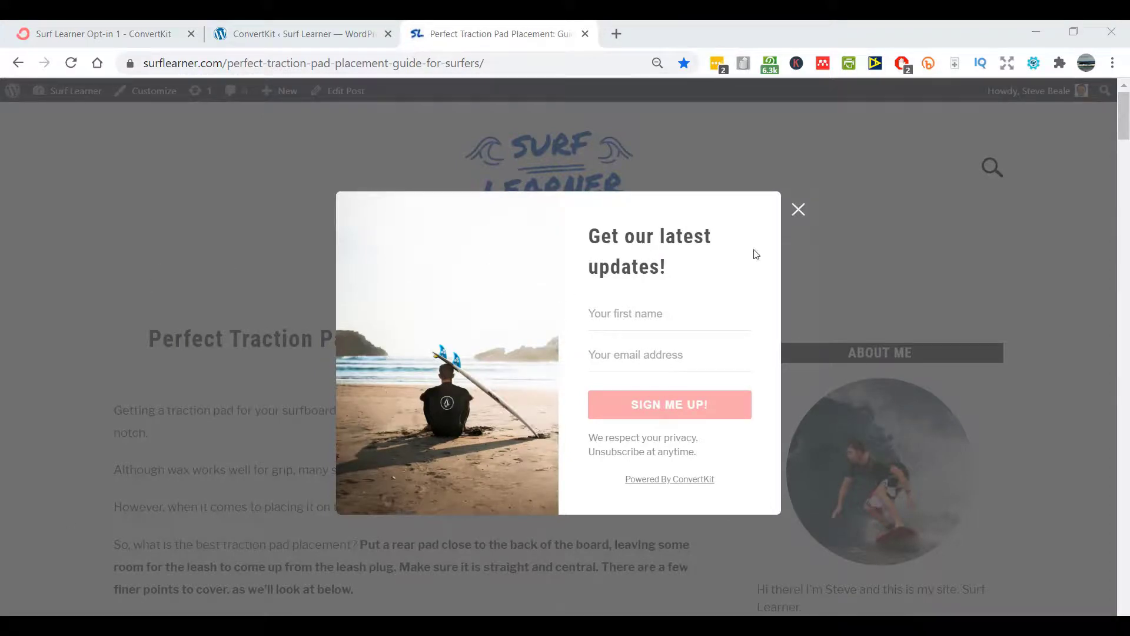
Enter the visitor's first name and an email address in the pop-up's fields
{"action": "left_click", "coordinate": [649, 313]}
{"action": "type", "text": "Steve"}
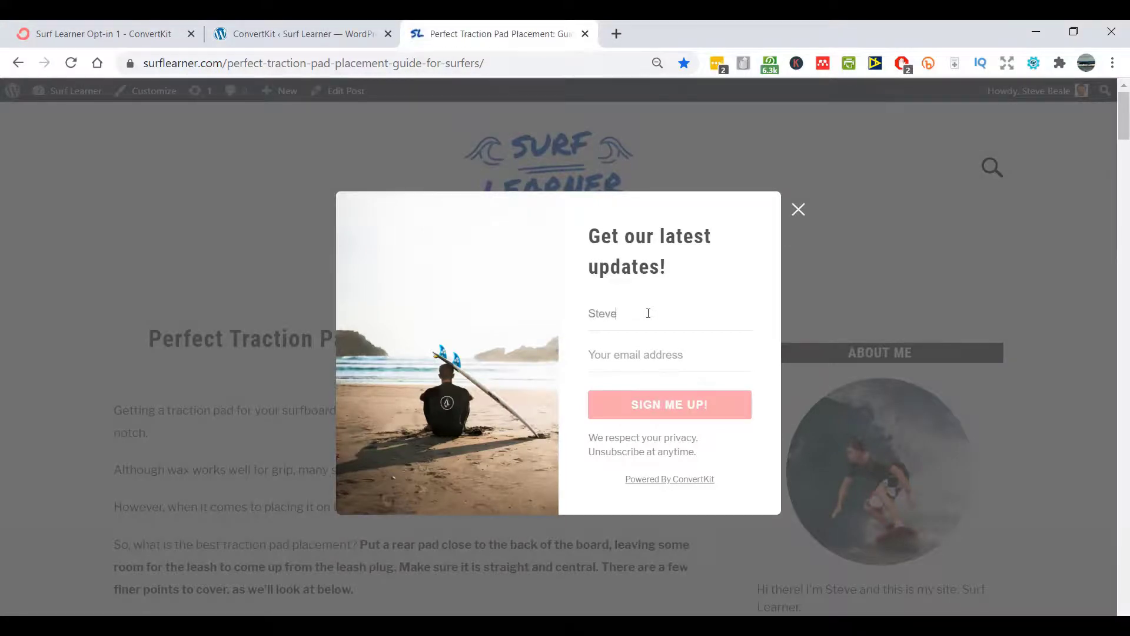
{"action": "key", "text": "Tab"}
{"action": "type", "text": "hello@"}
{"action": "key", "text": "ctrl+a"}
{"action": "key", "text": "BackSpace"}
{"action": "type", "text": "n"}
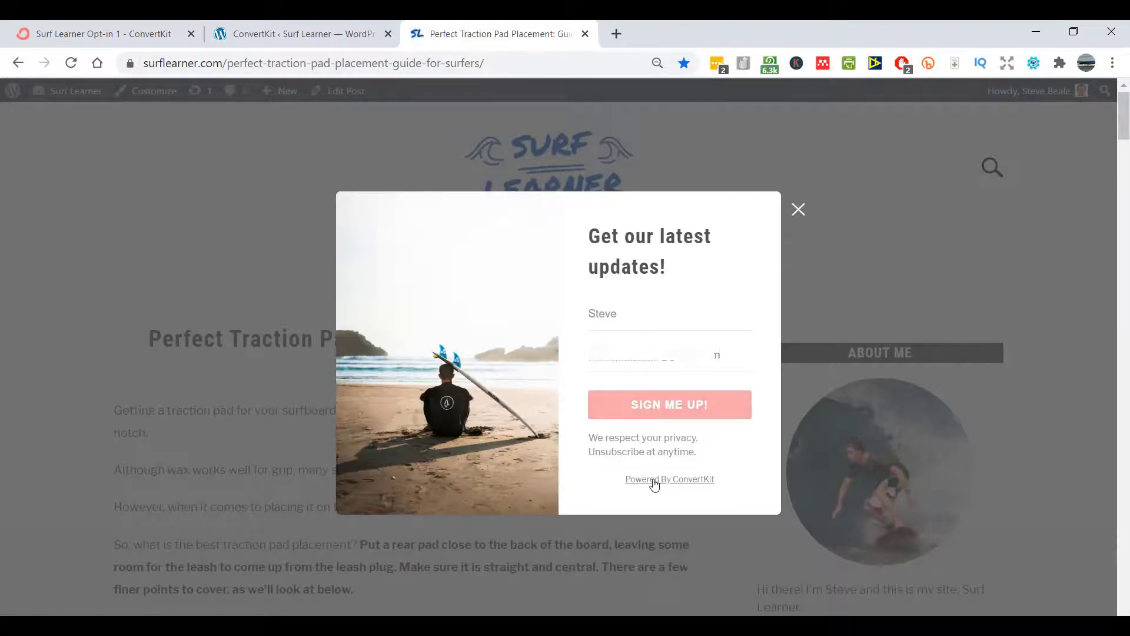
Submit the pop-up with SIGN ME UP! to get the confirm-by-email success message
{"action": "left_click", "coordinate": [650, 406]}
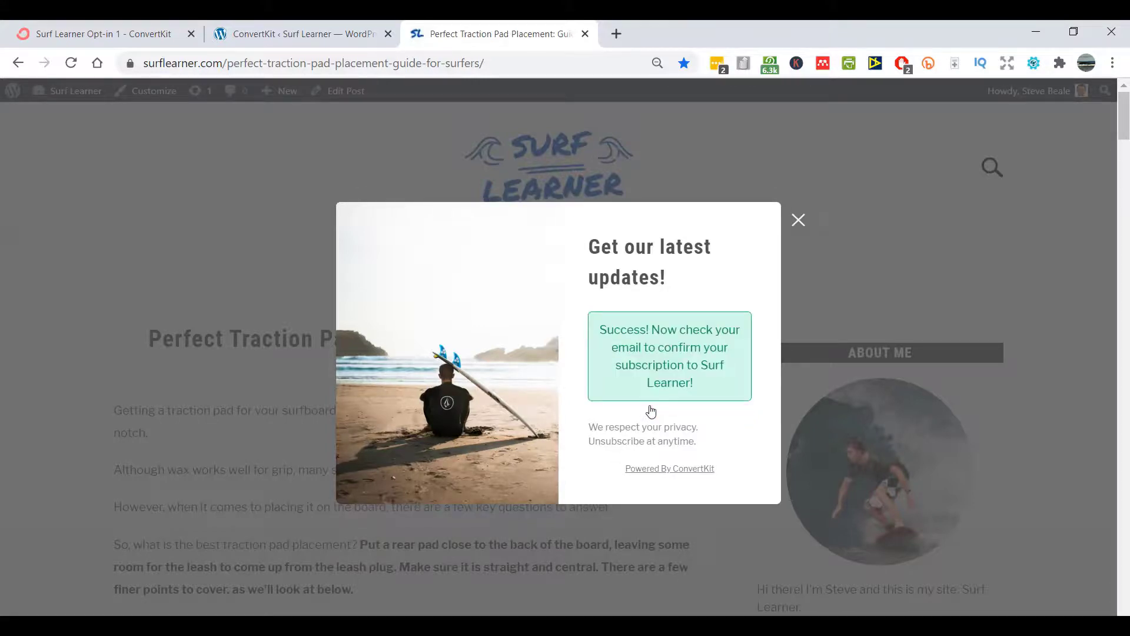